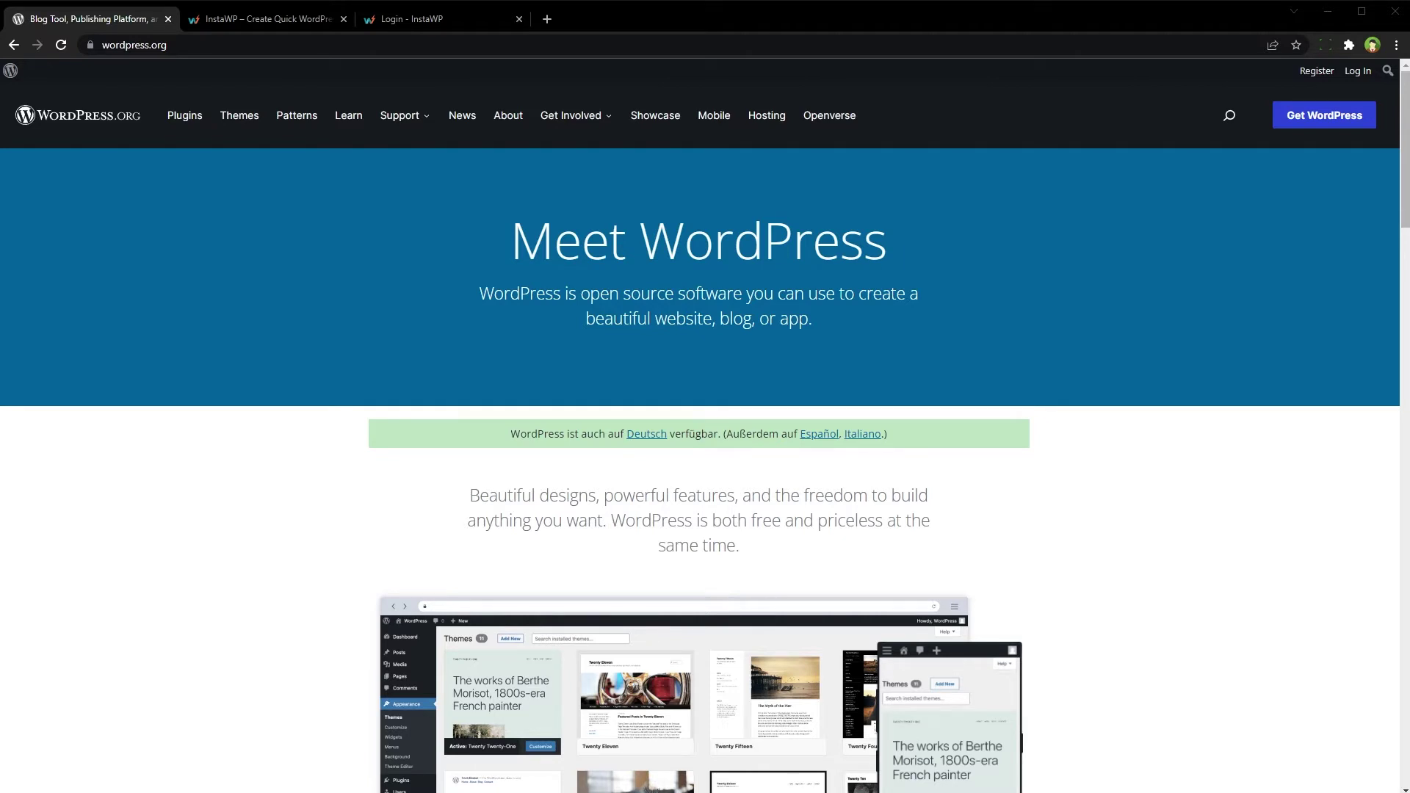
Open InstaWP's new-site setup and choose WordPress version 5.9.2 with PHP version 8.1.
left_click(281, 18)
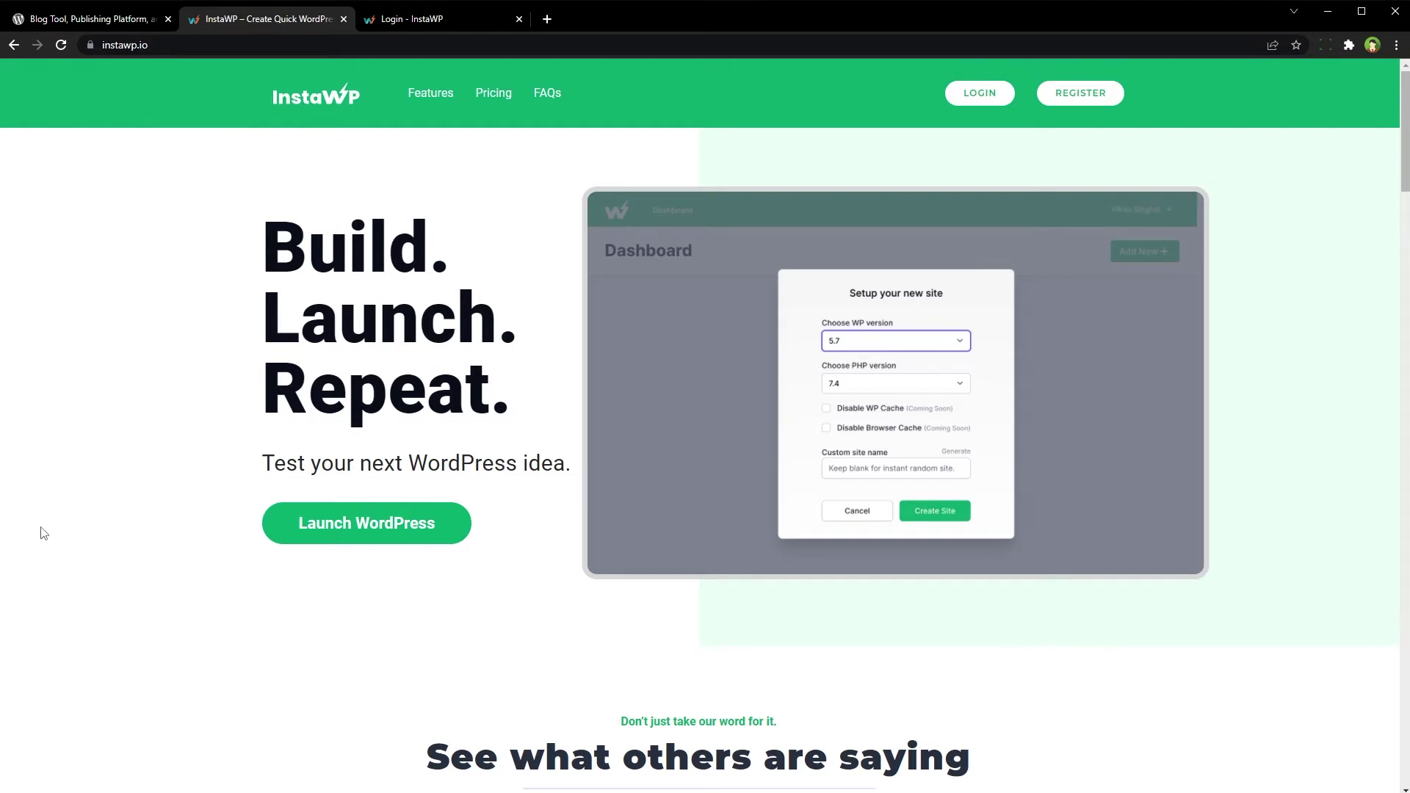
left_click(391, 535)
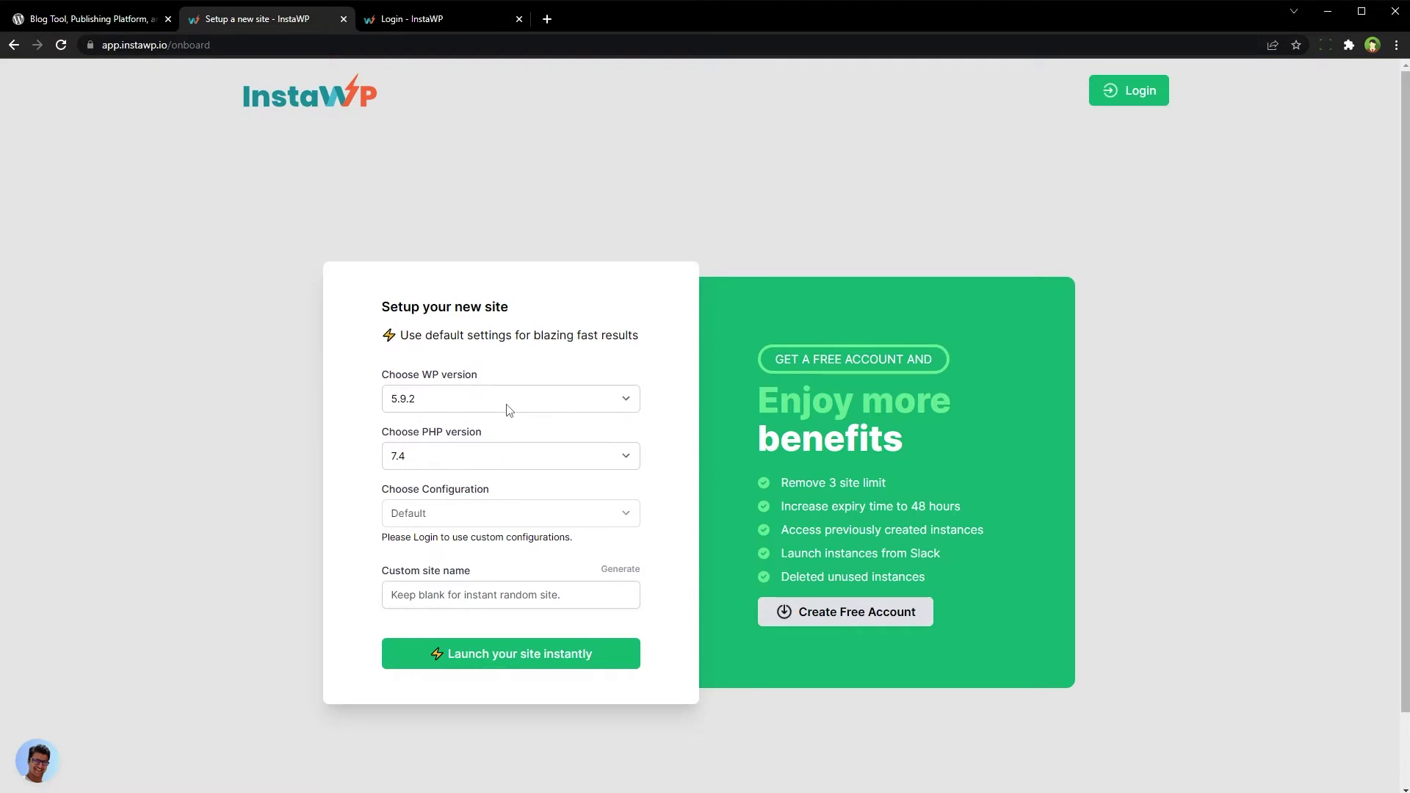
left_click(507, 406)
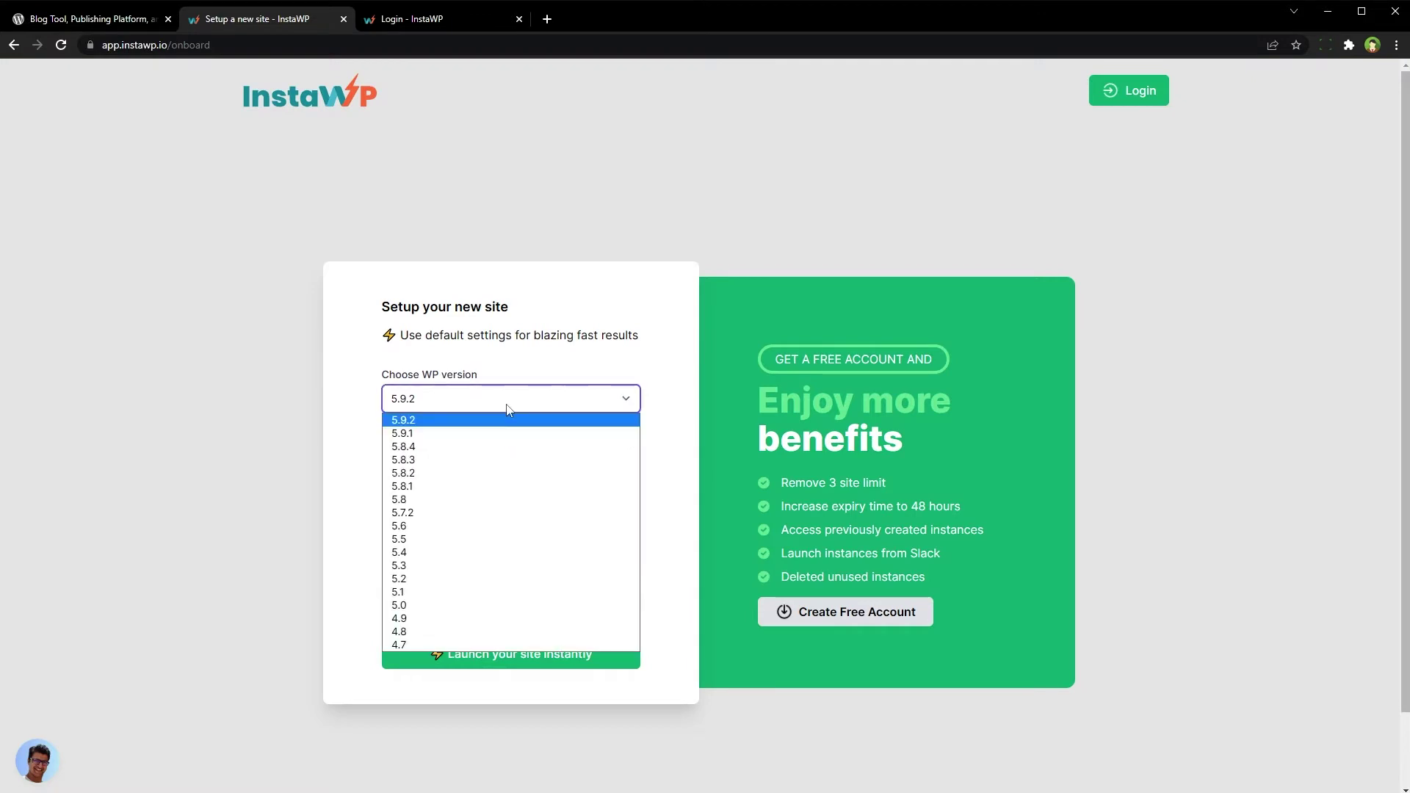
left_click(507, 408)
left_click(503, 456)
left_click(505, 478)
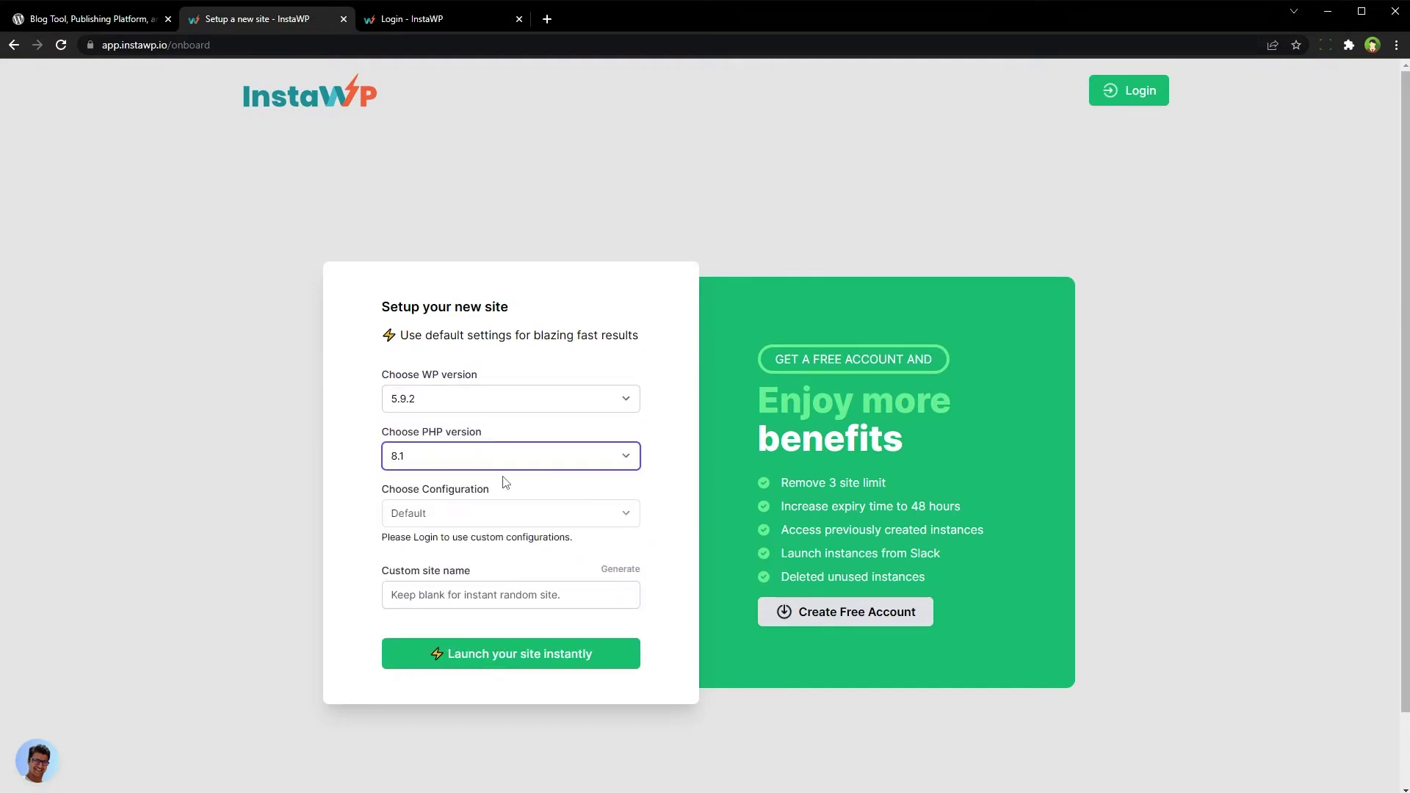
Name the new site wsp2 and launch it.
left_click(512, 604)
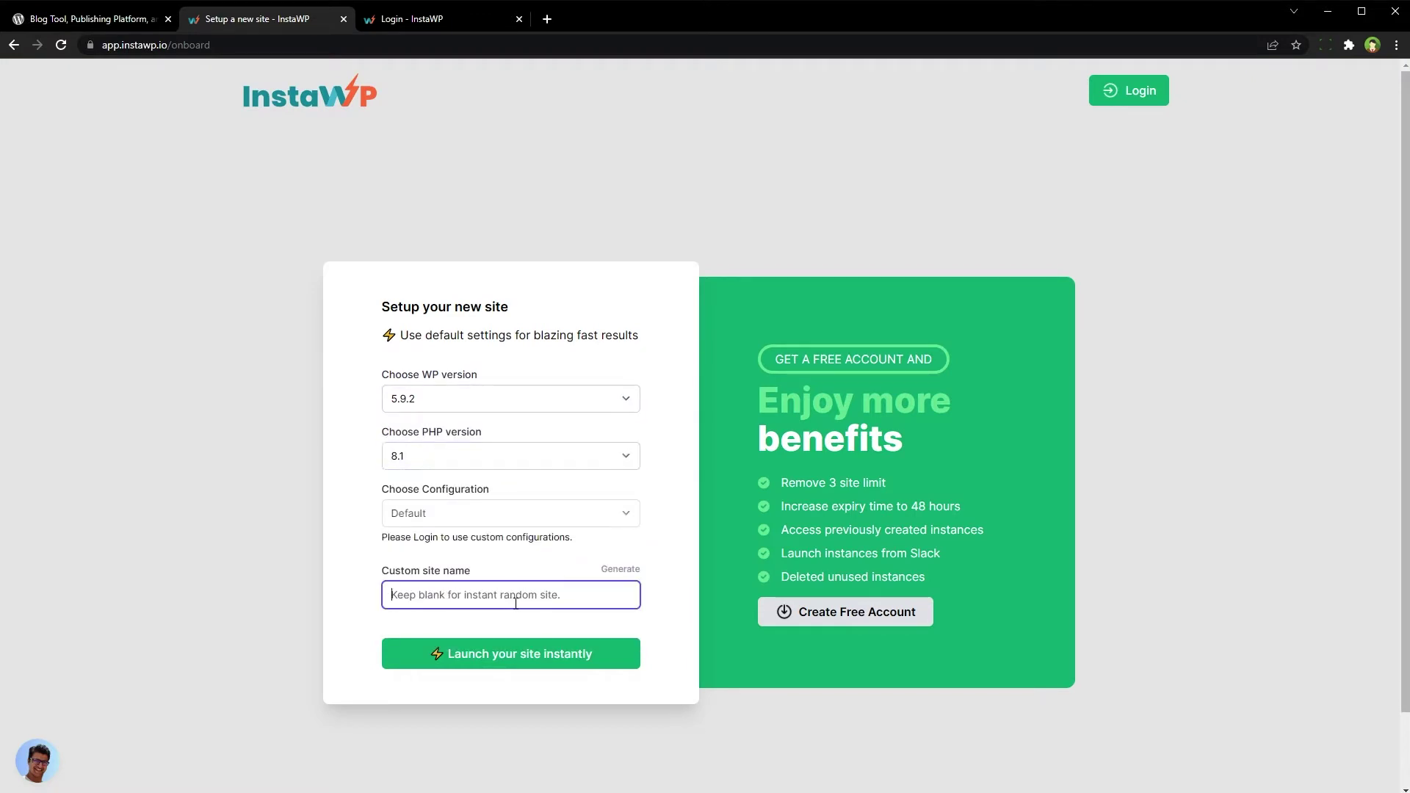
type("wsp2")
left_click(558, 663)
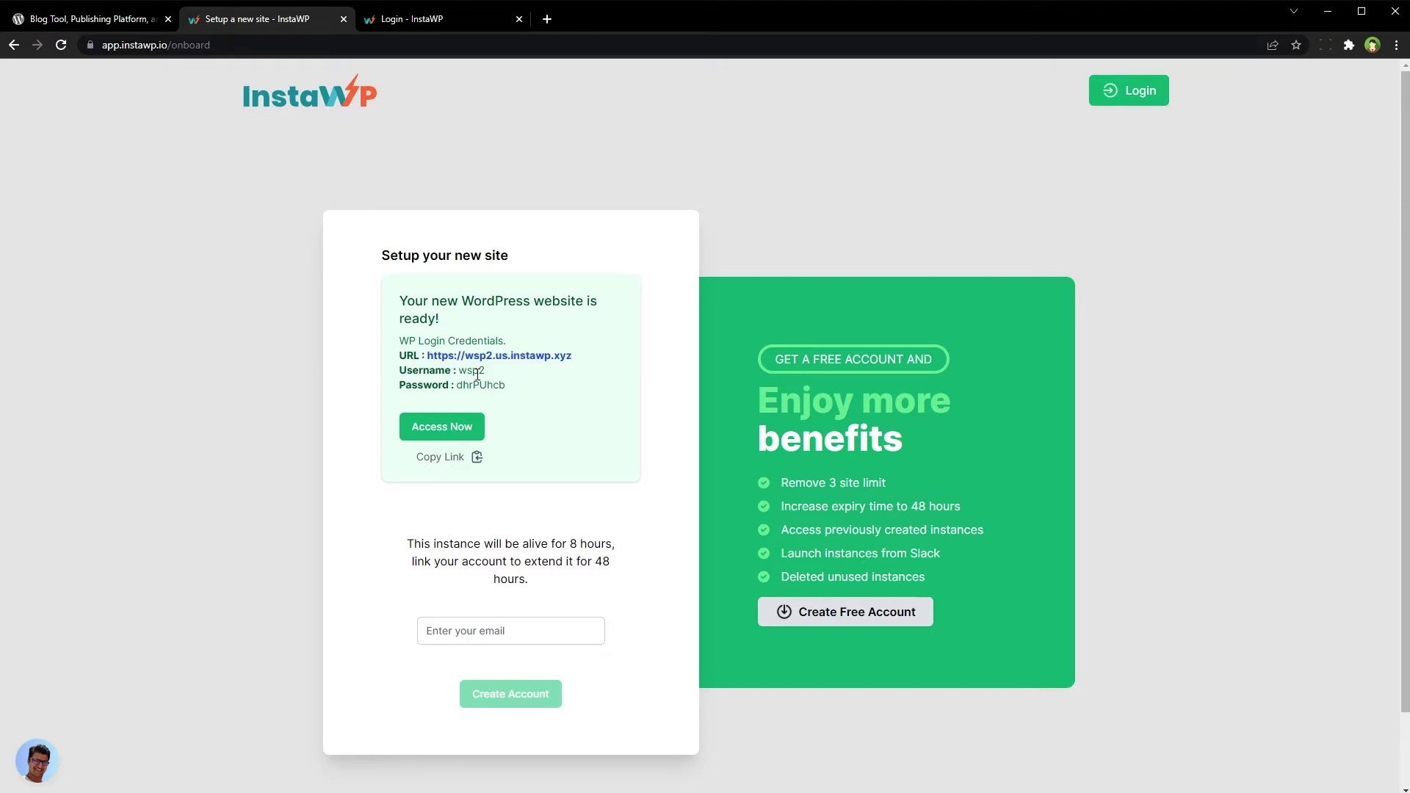
Access the newly created wsp2 site and look over its WordPress admin dashboard.
left_click(470, 429)
left_click(413, 11)
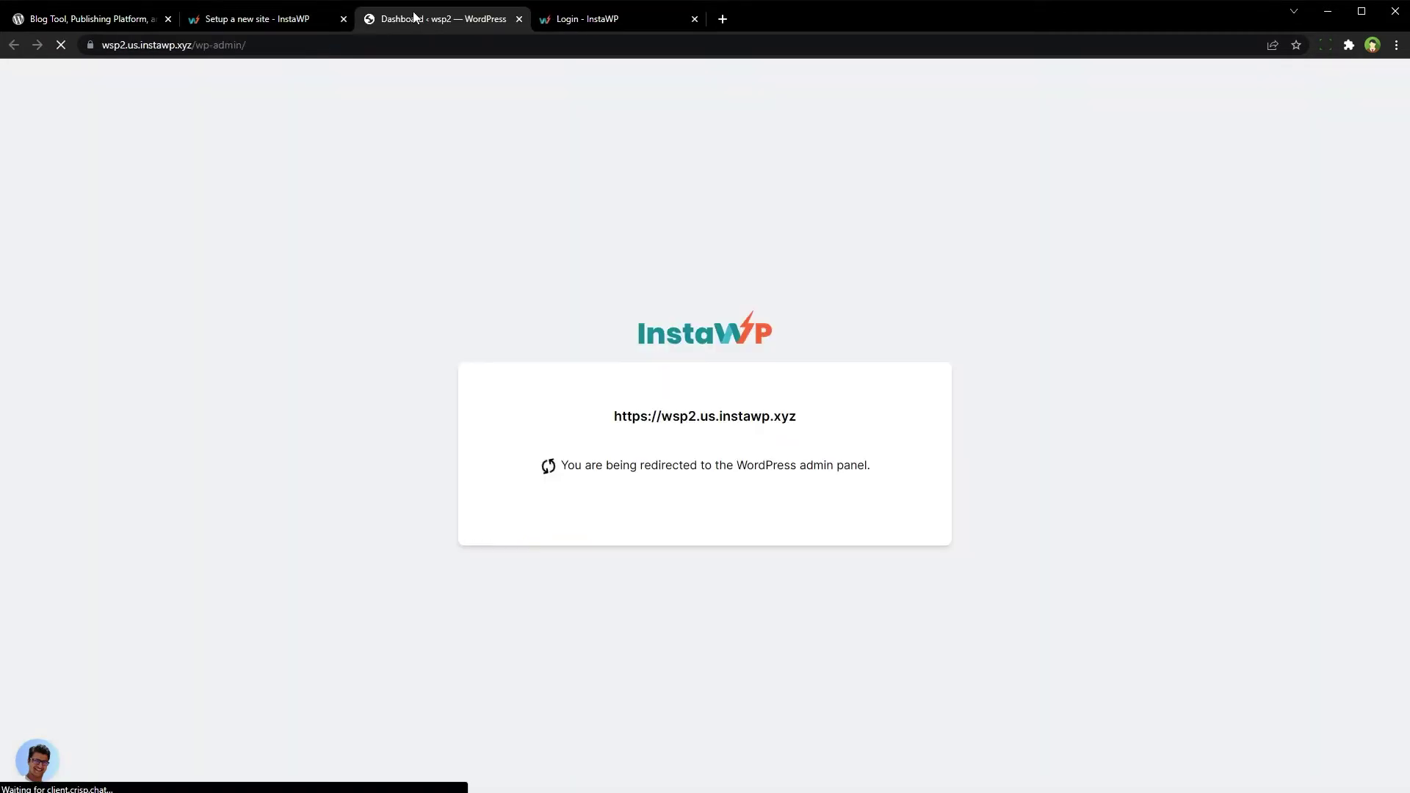
scroll(859, 452, "down", 5)
scroll(859, 452, "up", 5)
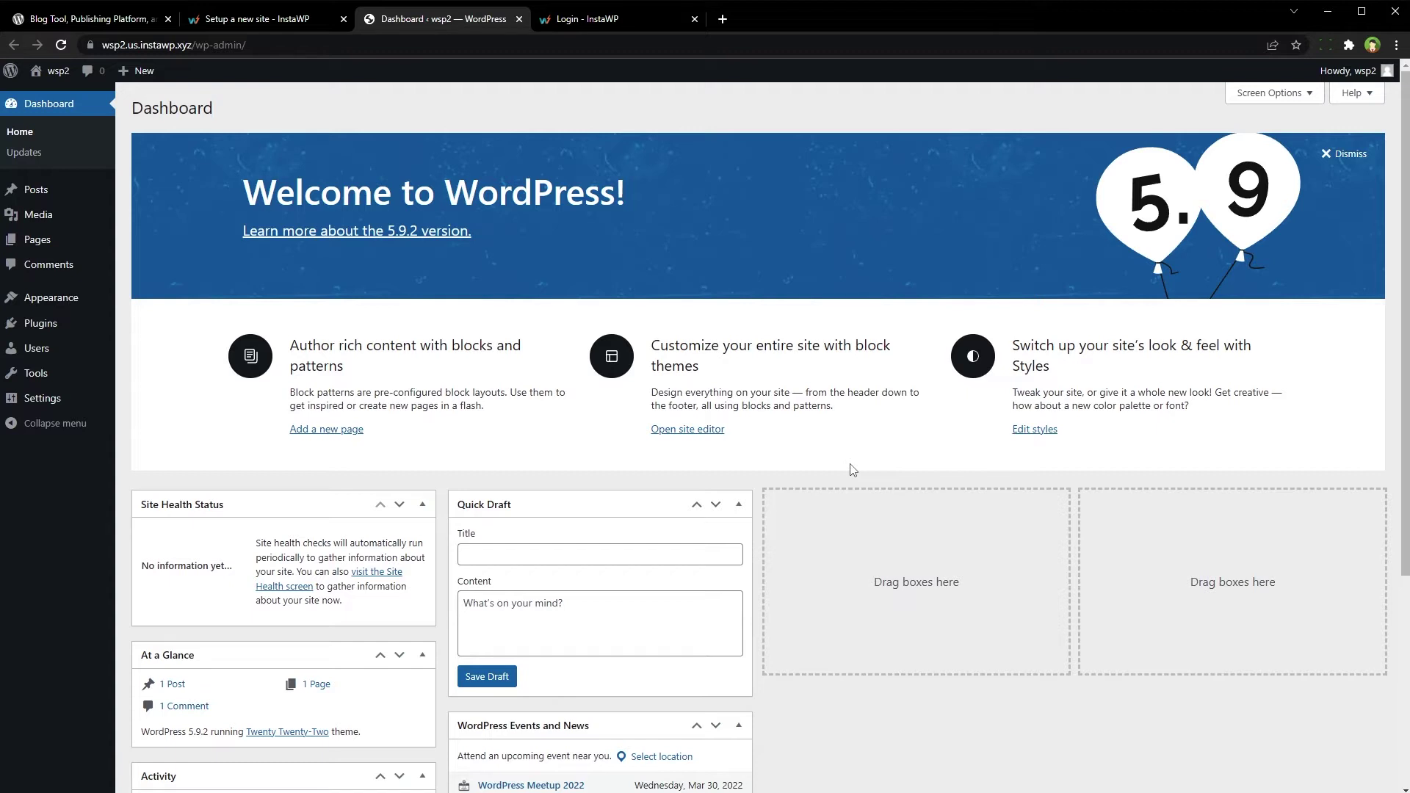
Install the Astra theme from the popular themes and activate it.
left_click(157, 302)
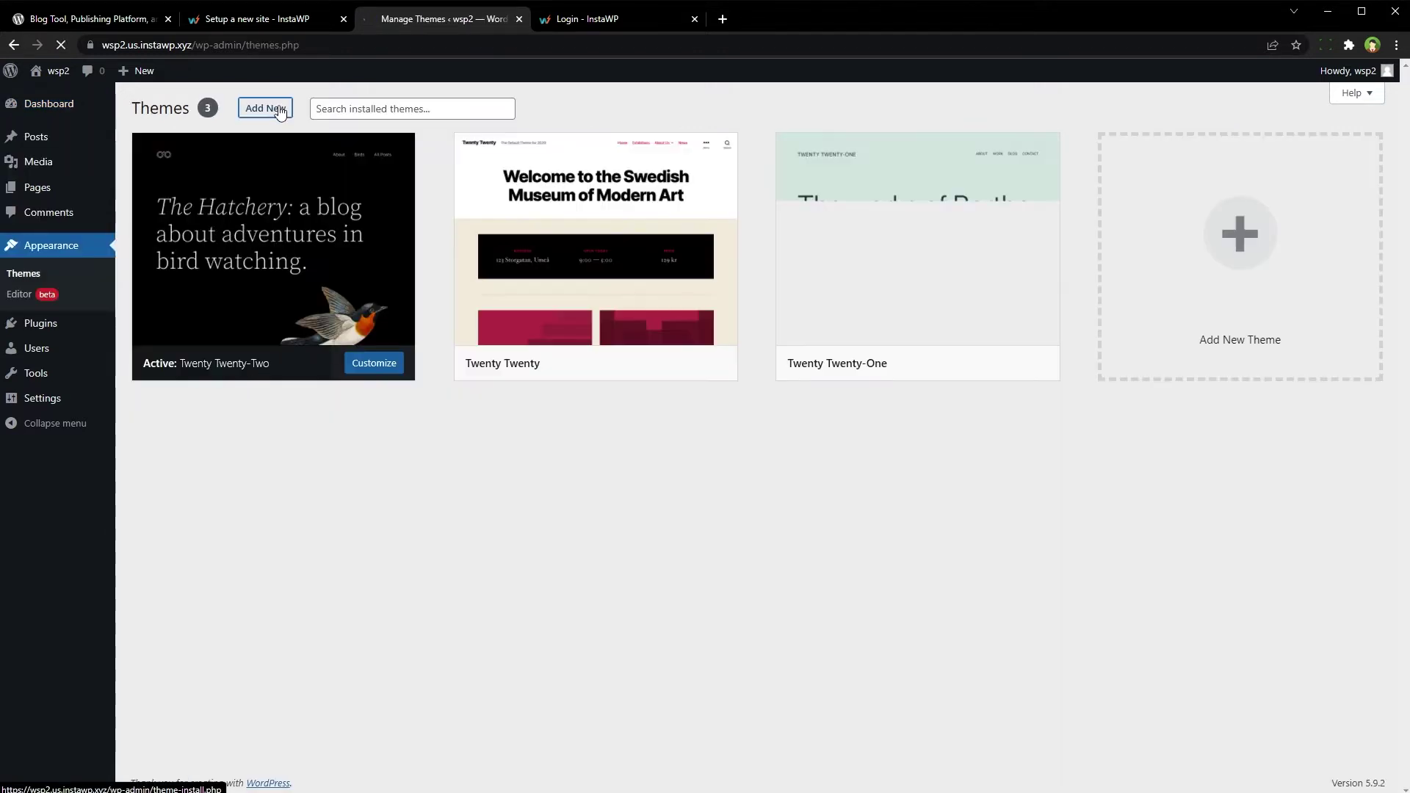
left_click(267, 103)
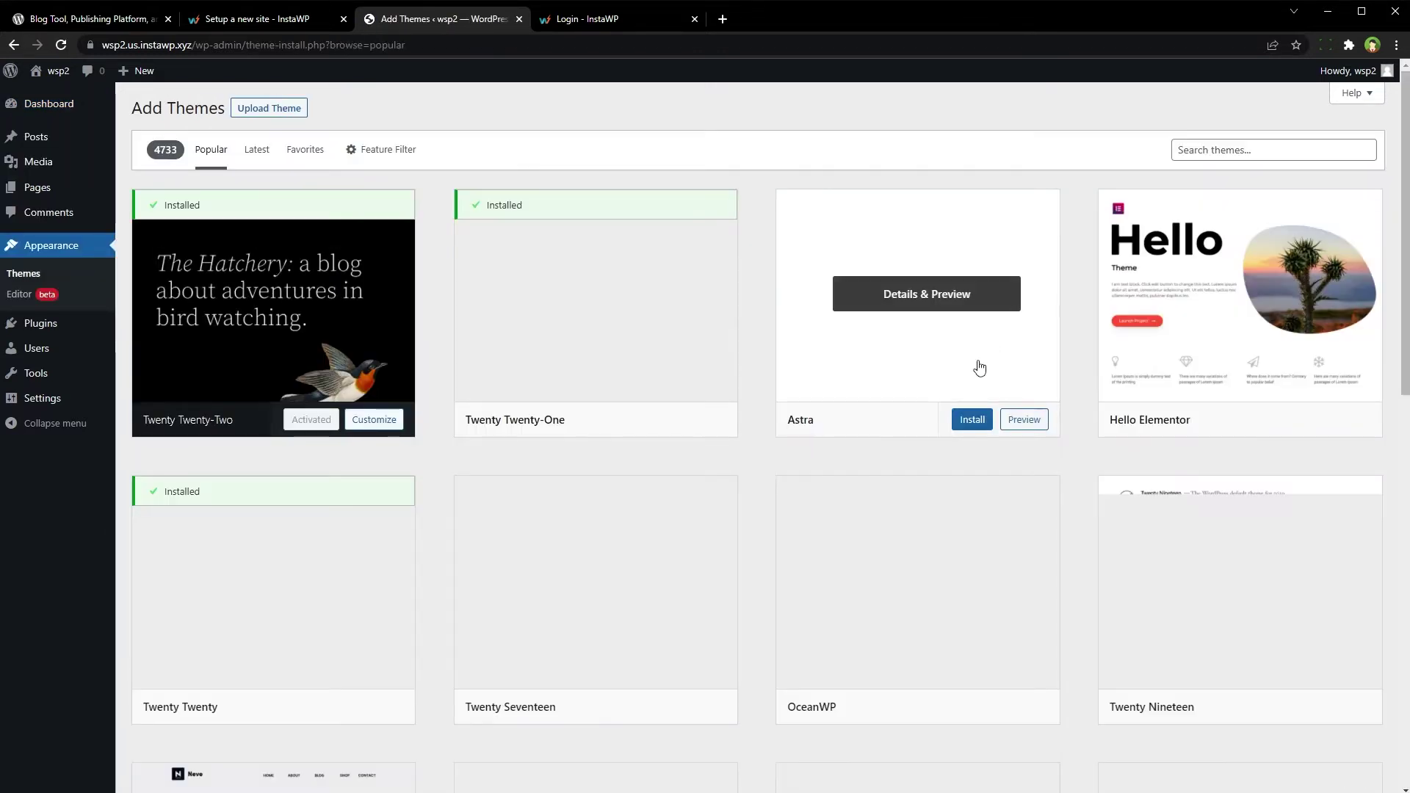
left_click(972, 419)
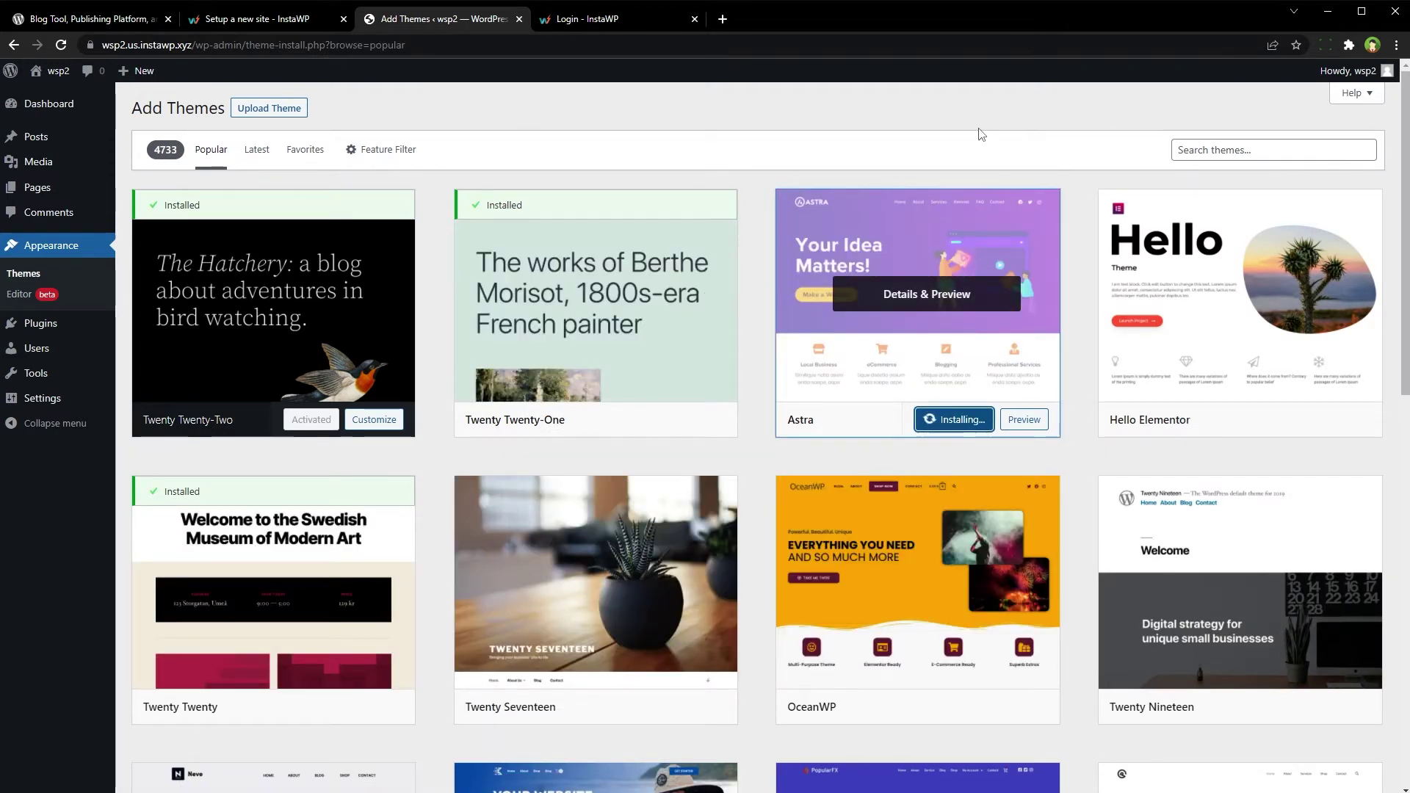
left_click(944, 418)
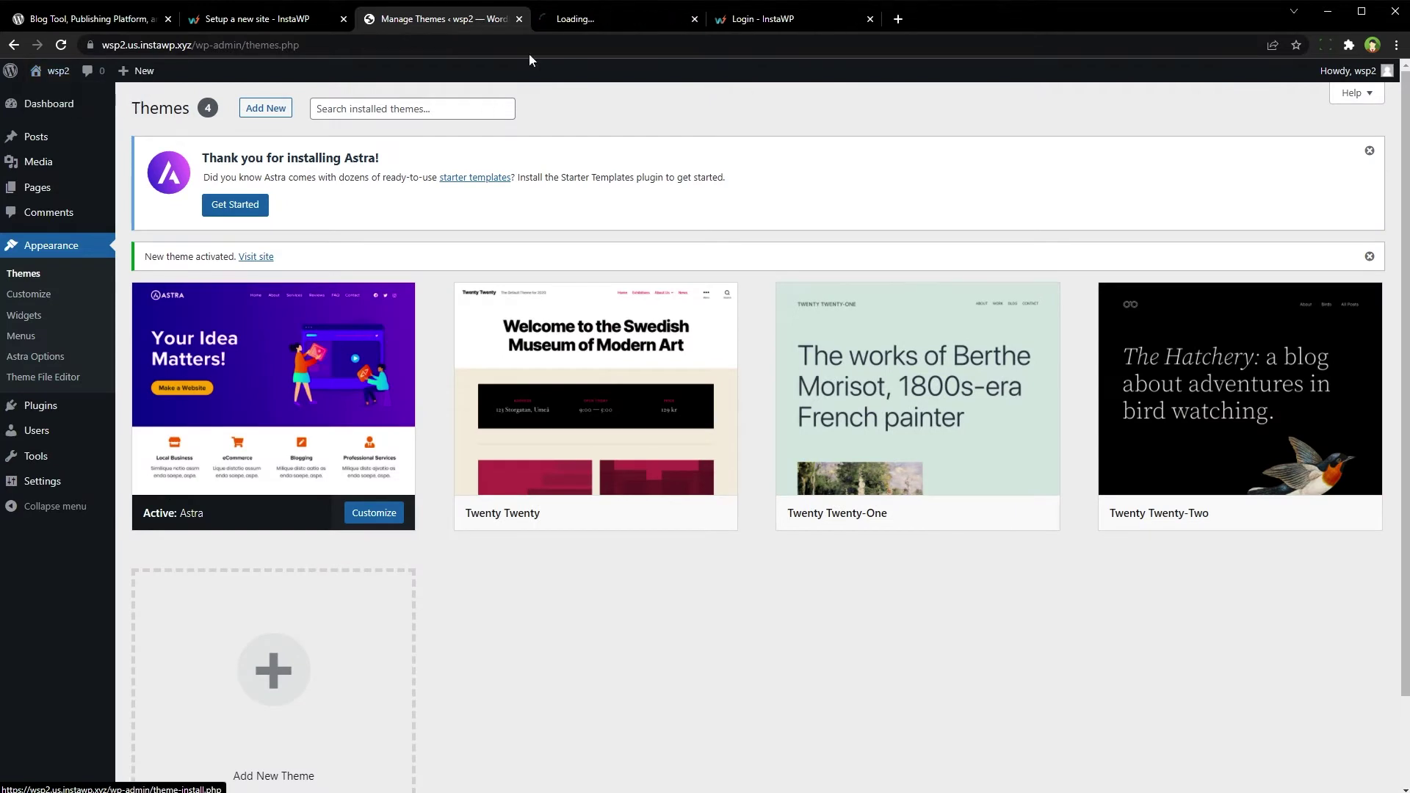
Look over the wsp2 site's front page with the Astra theme, then return to theme management.
left_click(583, 20)
scroll(448, 466, "down", 3)
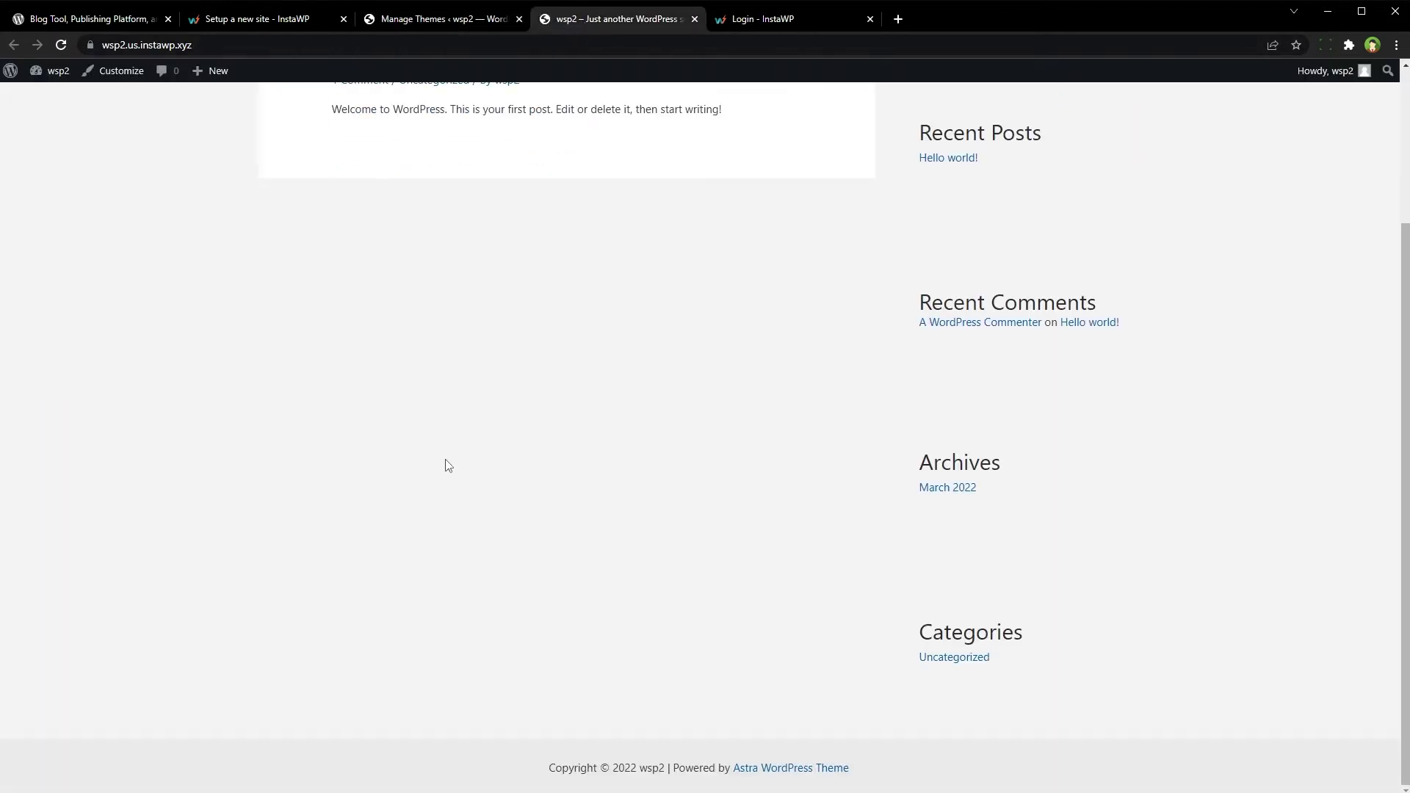
scroll(448, 465, "up", 5)
left_click(416, 21)
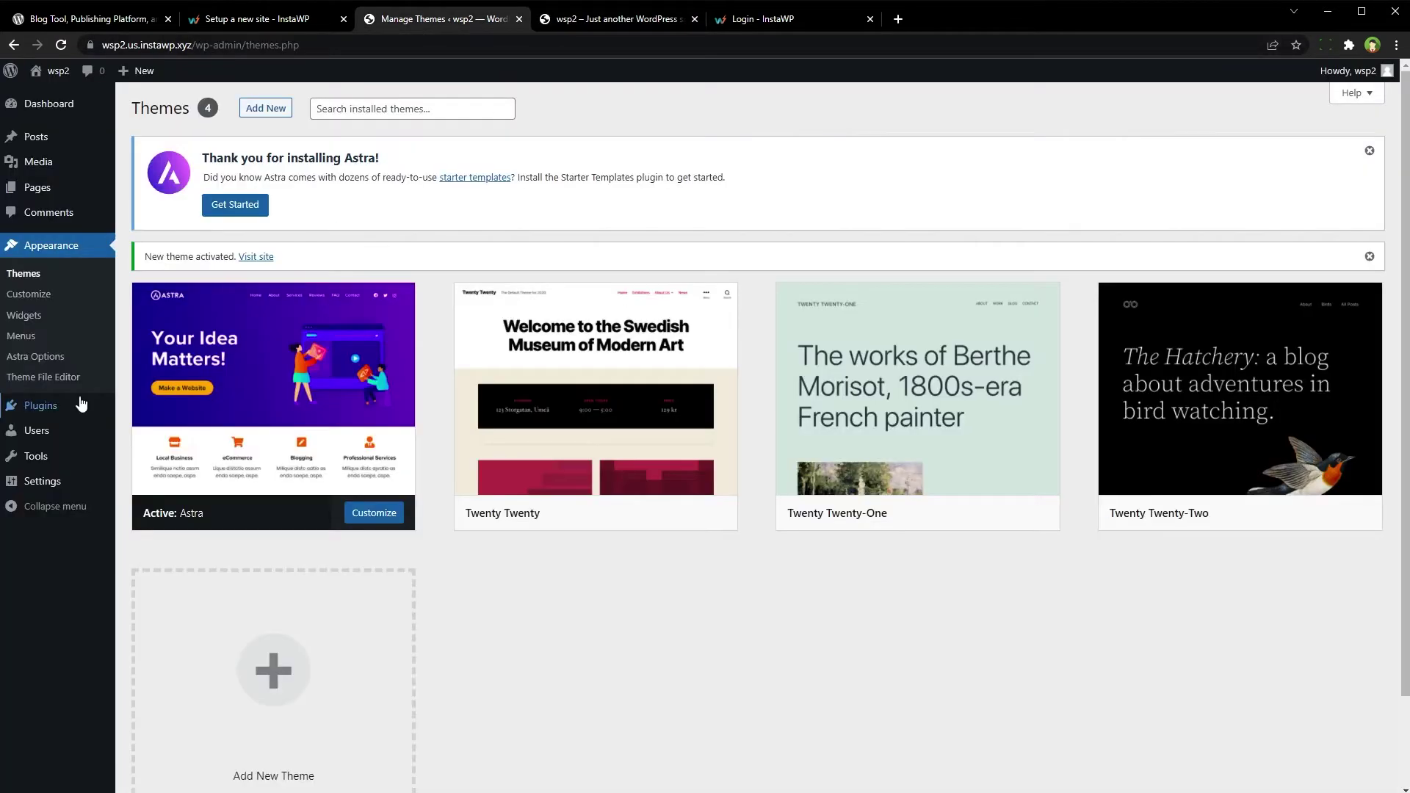
Install and activate the Health Check & Troubleshooting plugin from the featured plugins.
mouse_move(82, 403)
left_click(161, 430)
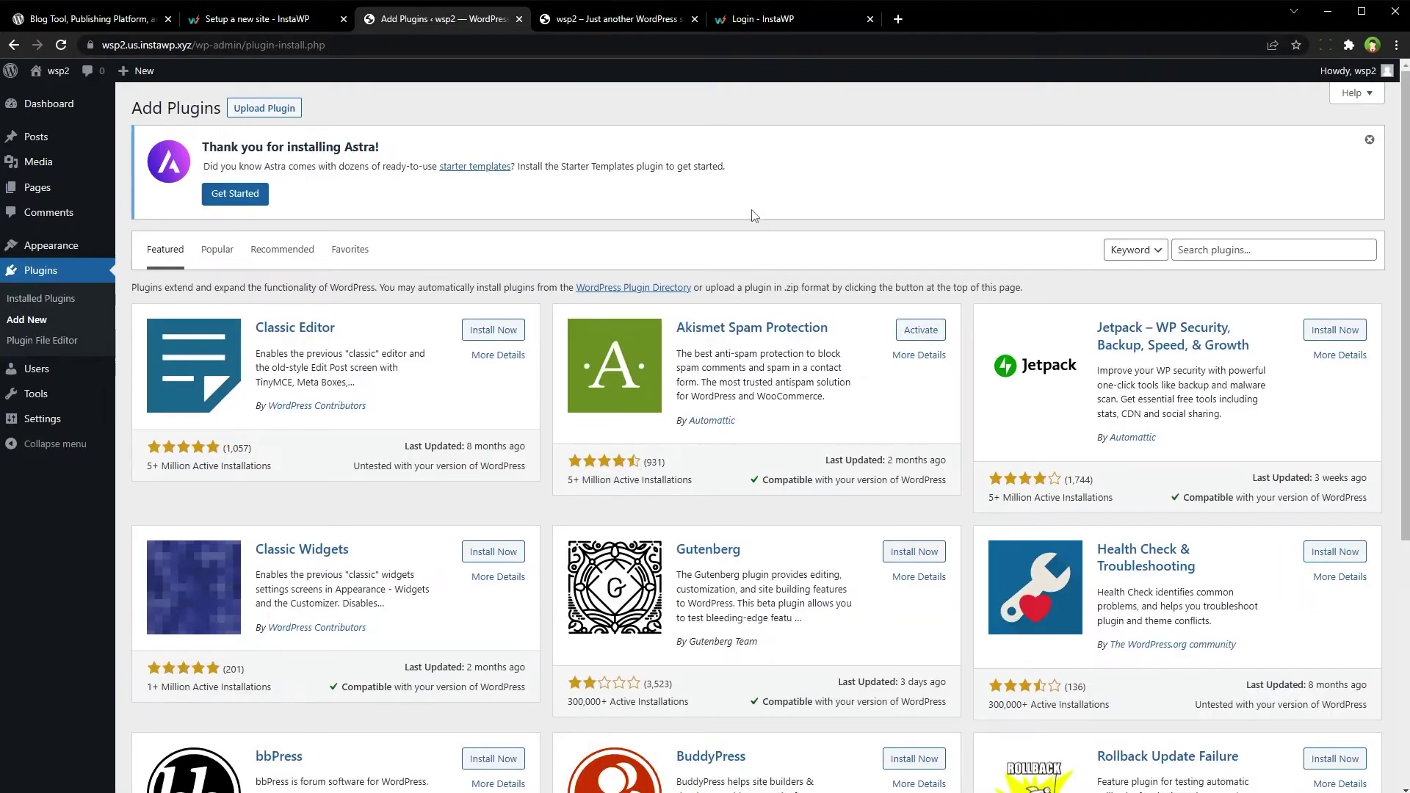
left_click(1334, 551)
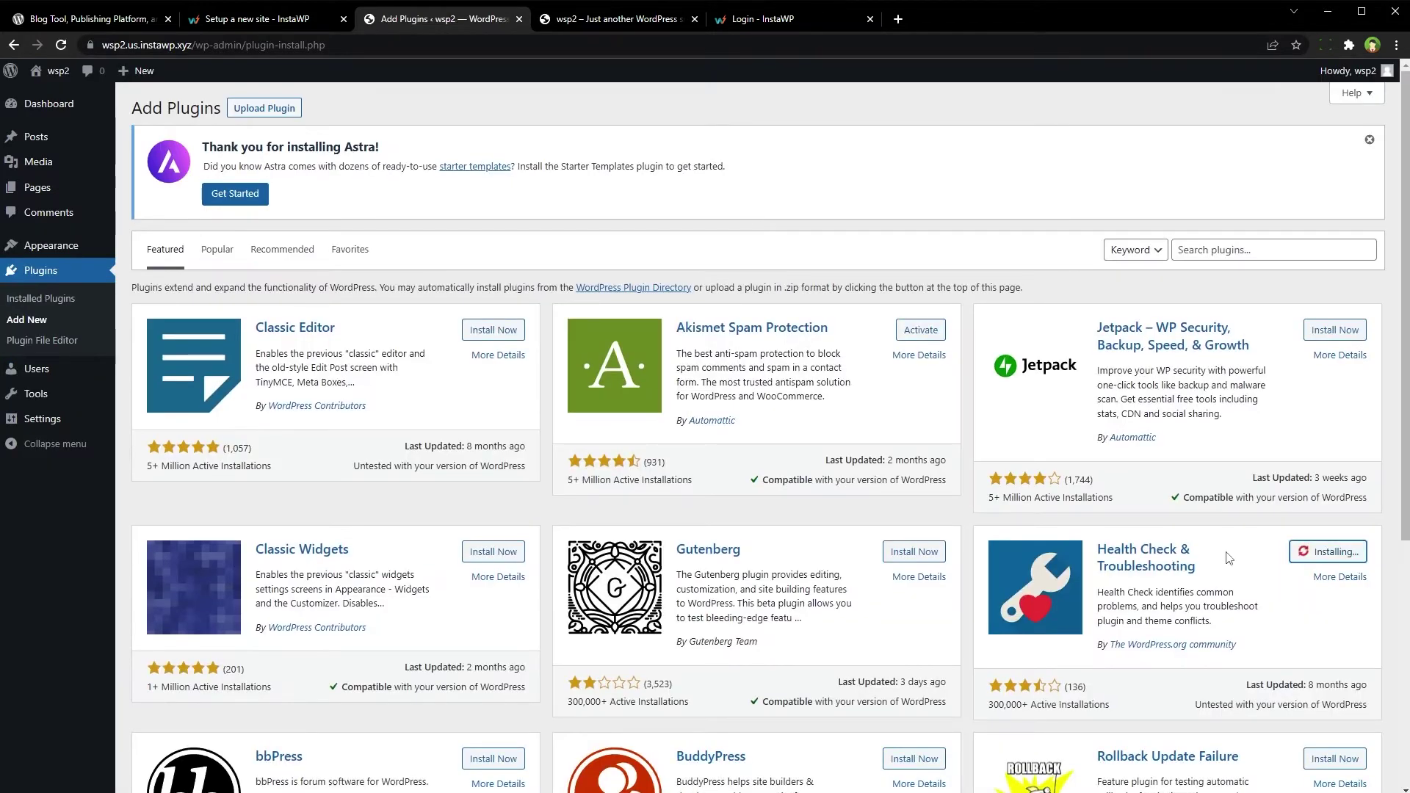
left_click(1331, 552)
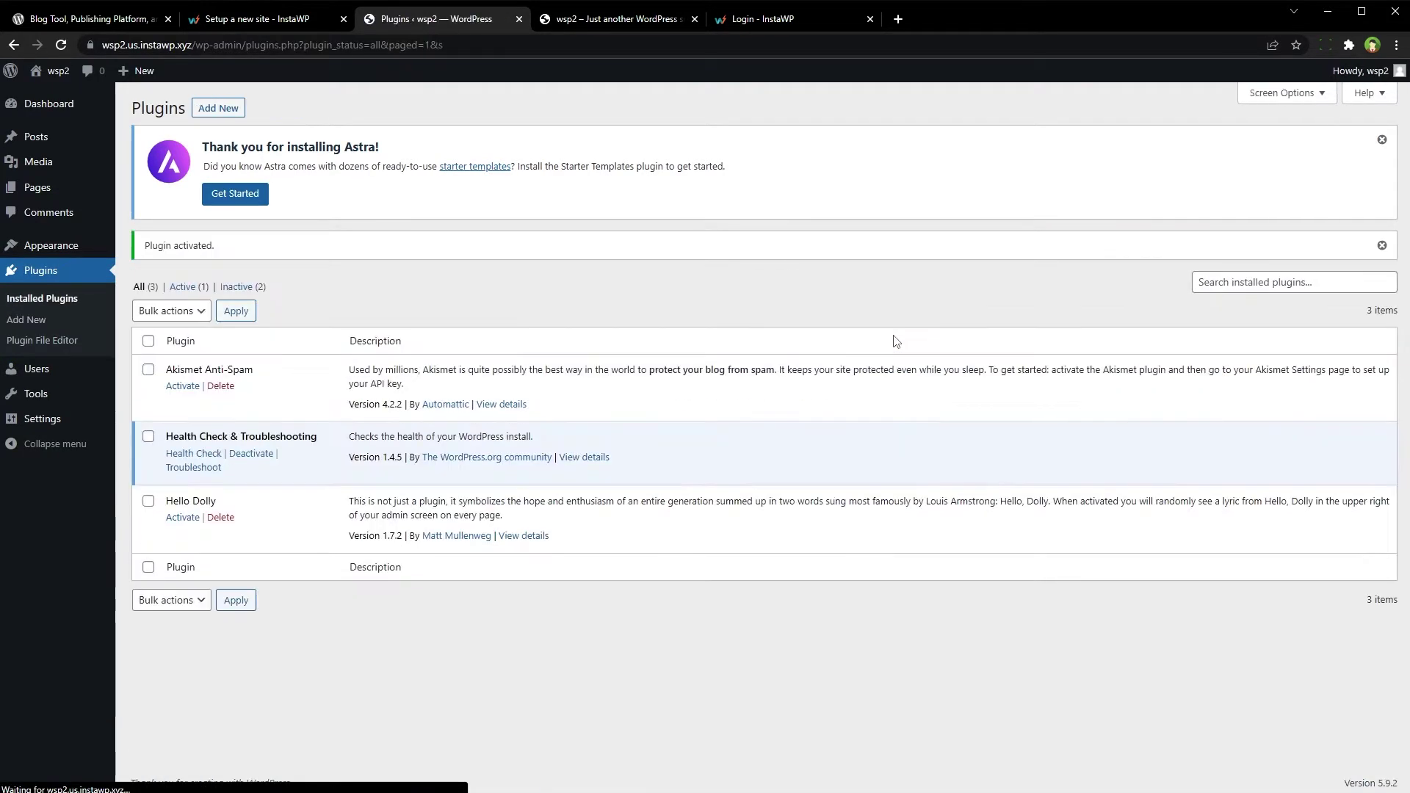
Search the plugin directory for "all in one" and install and activate All-in-One WP Migration.
left_click(221, 110)
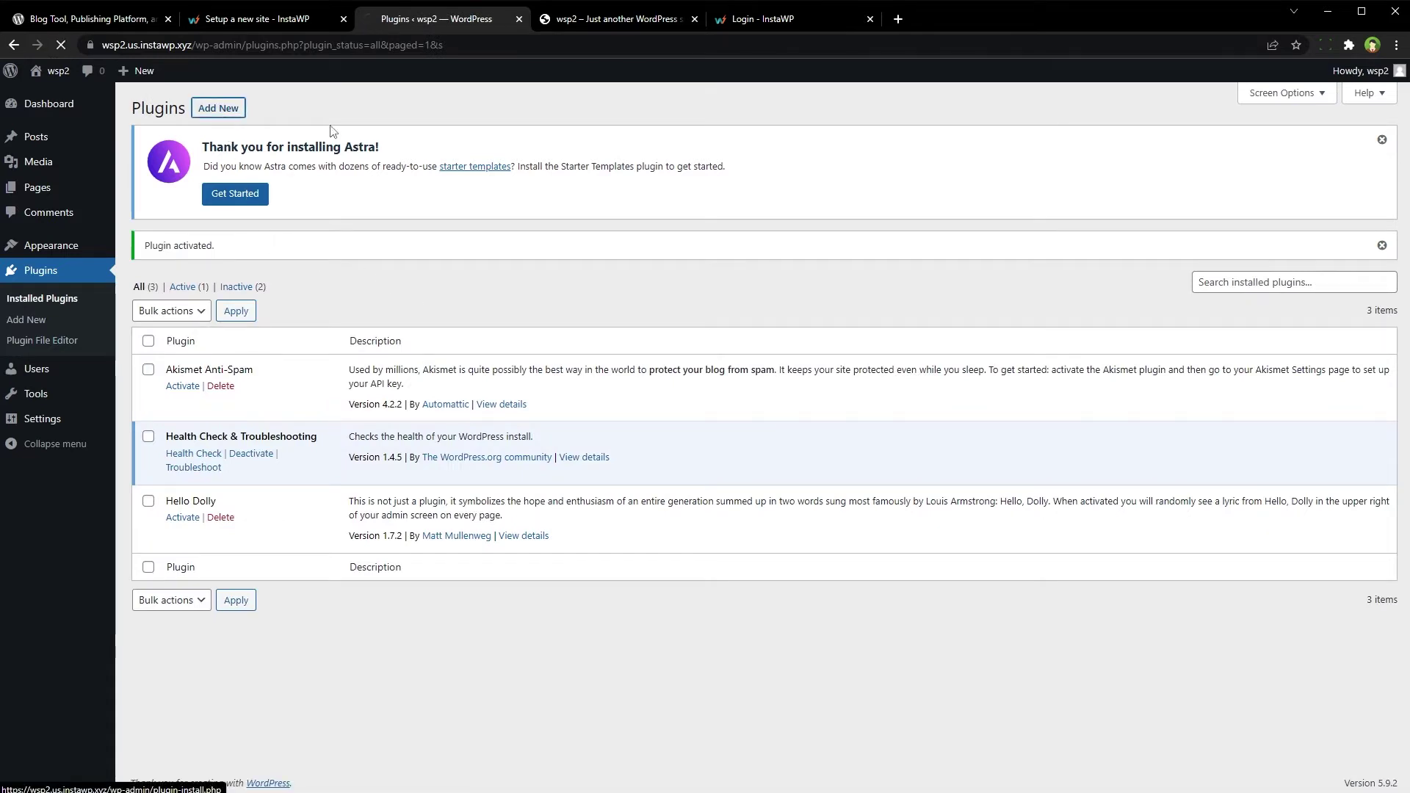
left_click(1257, 248)
type("all in one")
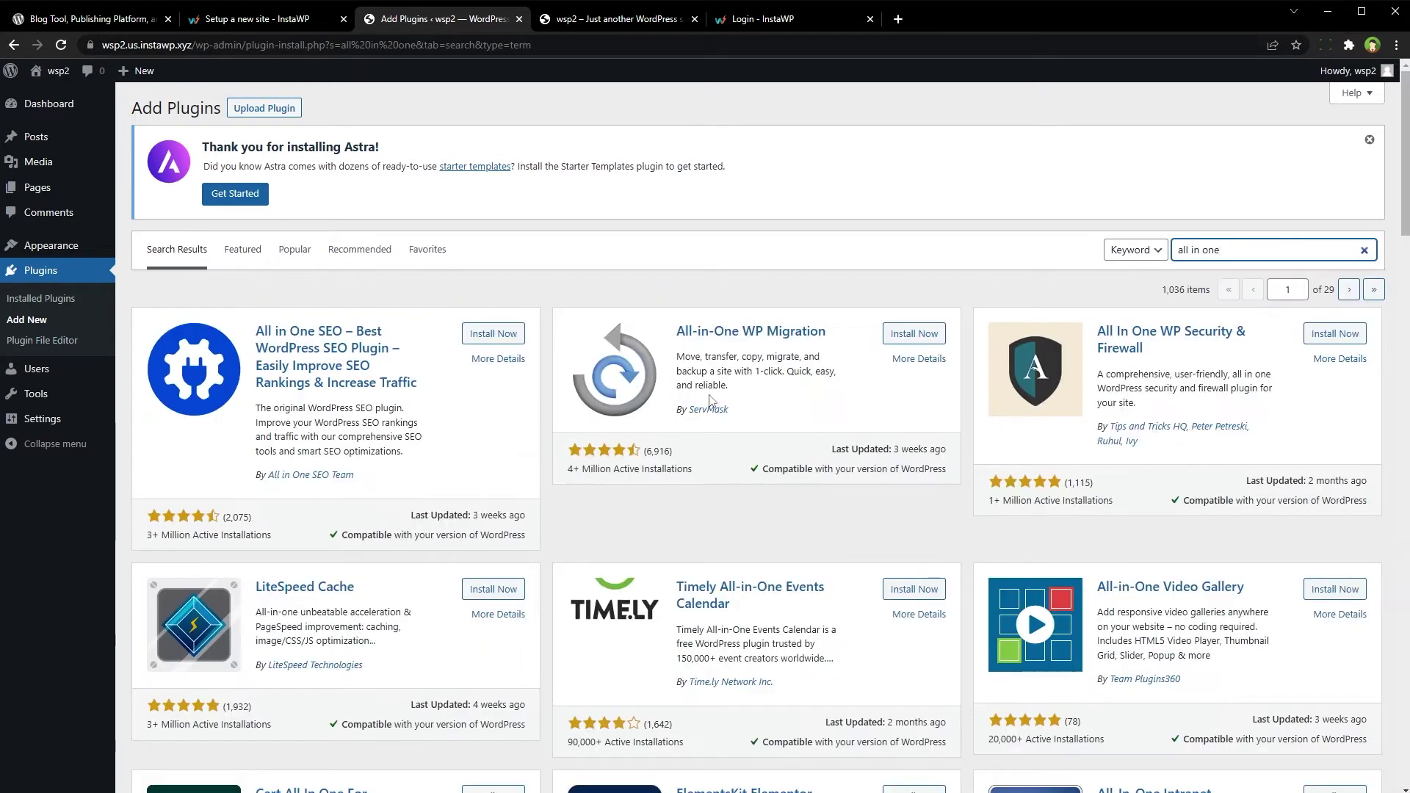
left_click(909, 334)
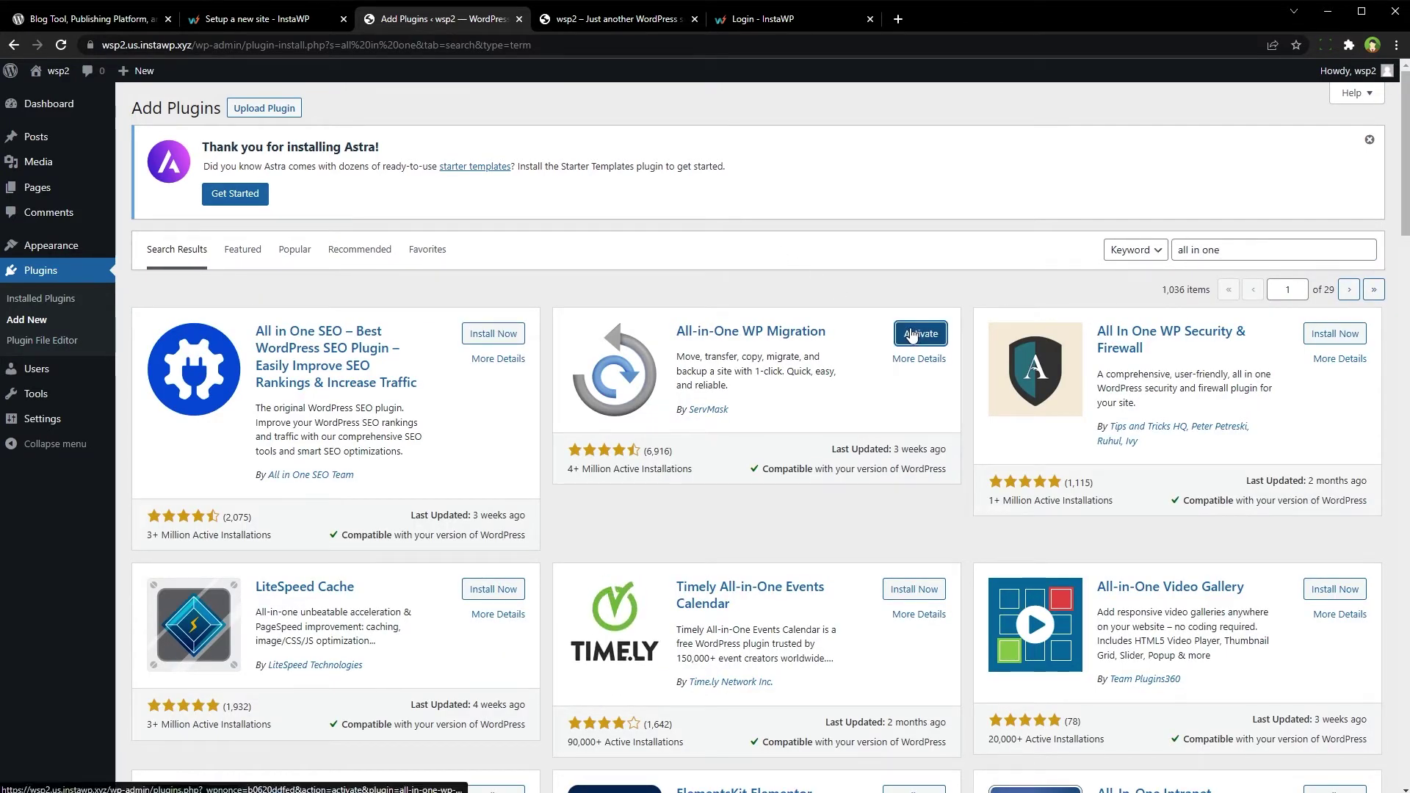
left_click(920, 333)
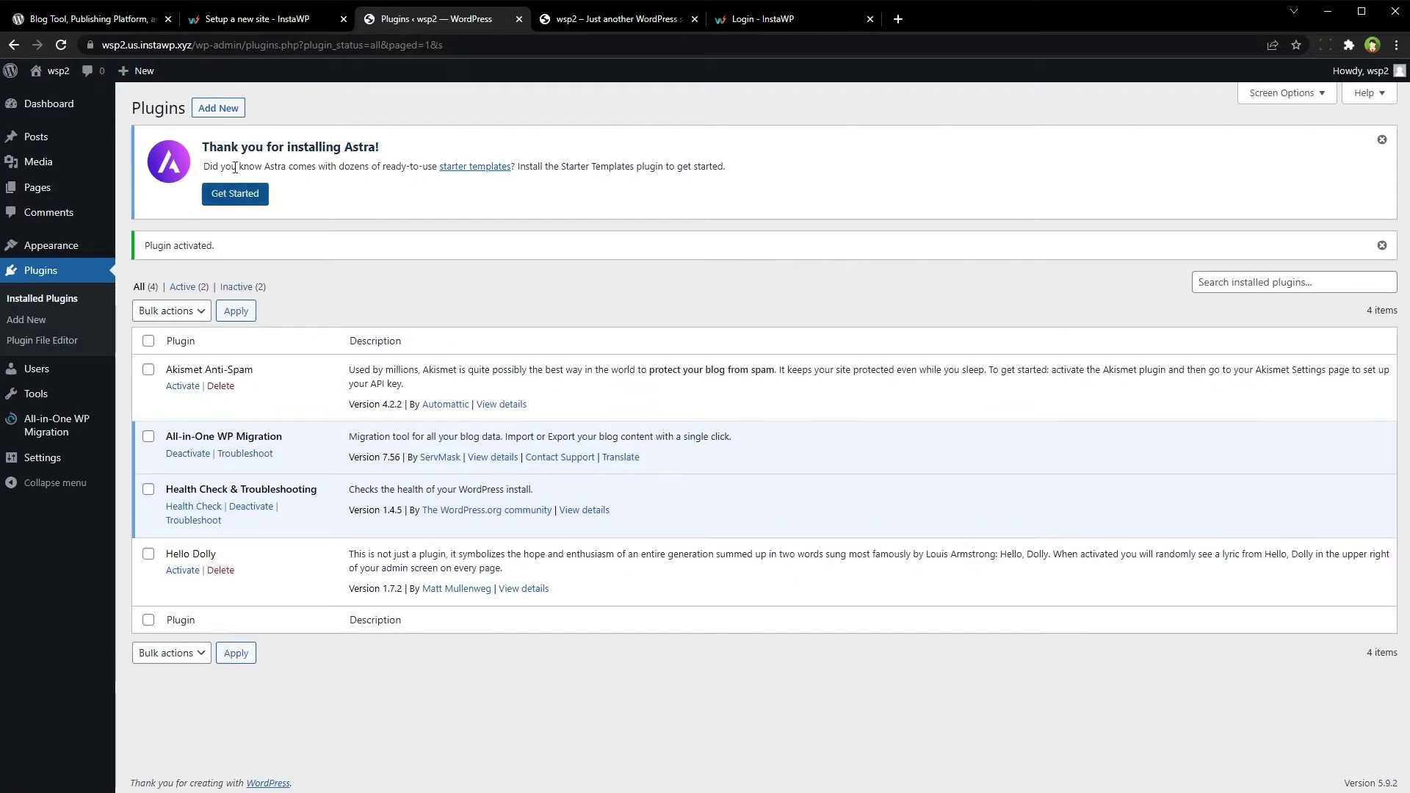
Search the plugin directory for "file manager", install and activate the File Manager plugin, and open its file browser.
left_click(224, 107)
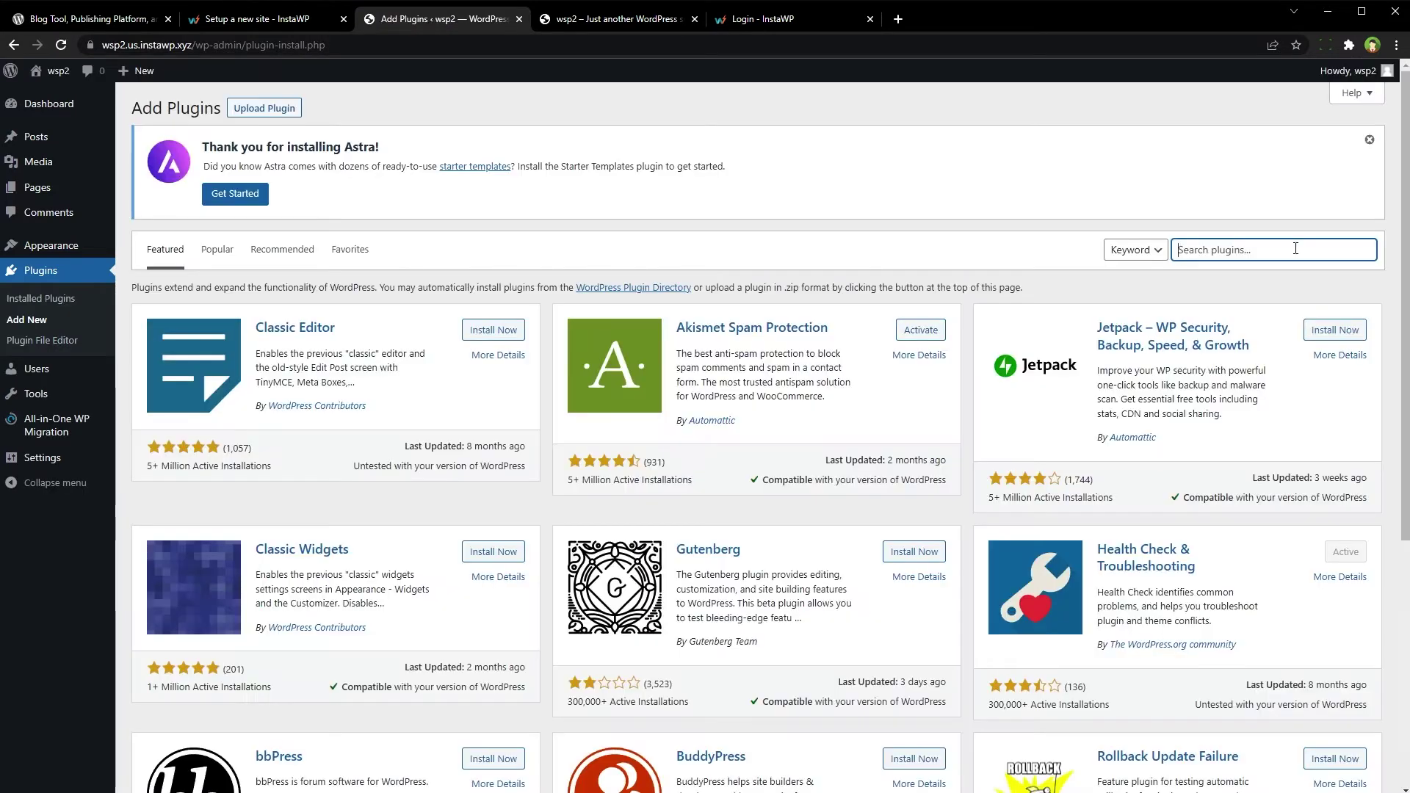
left_click(1295, 249)
type("file m")
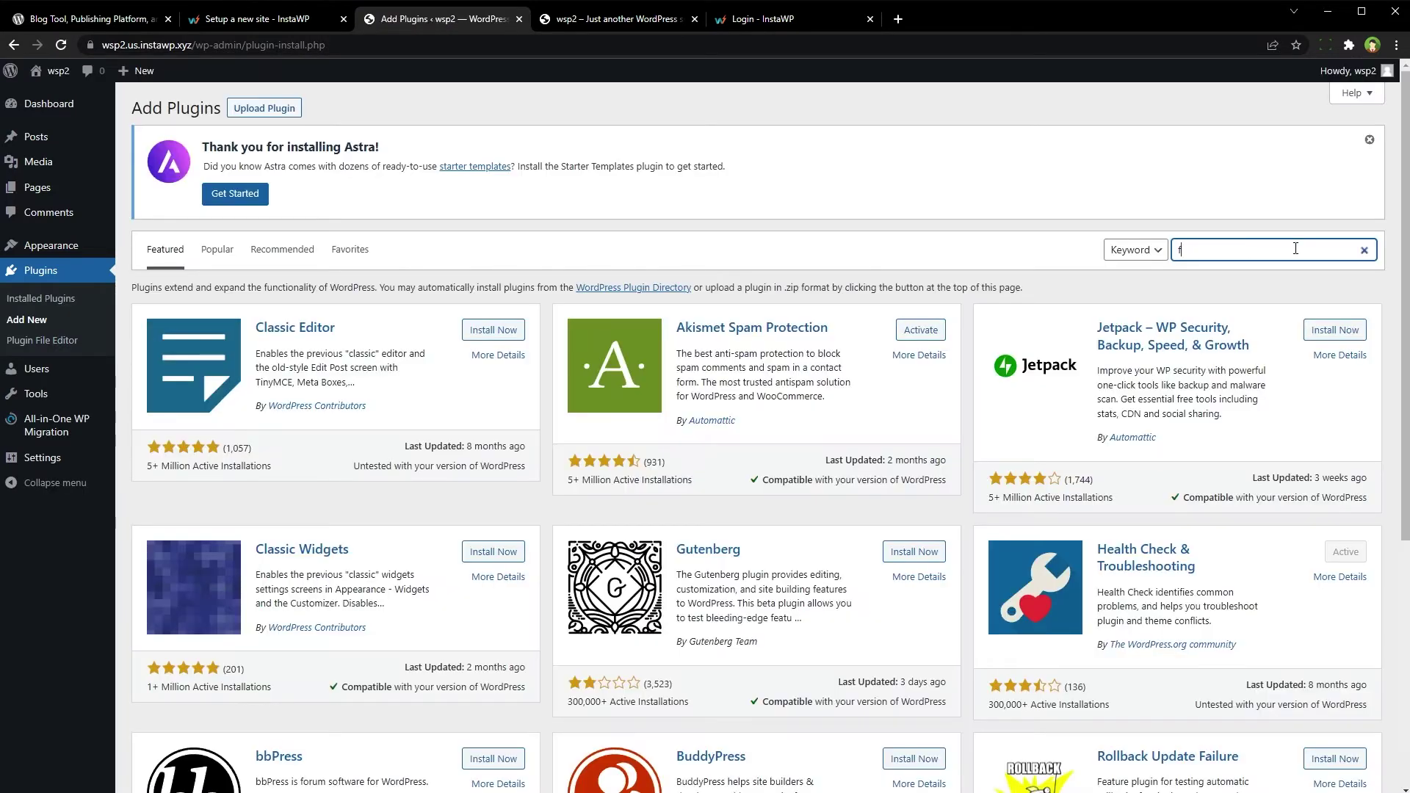
type("anager")
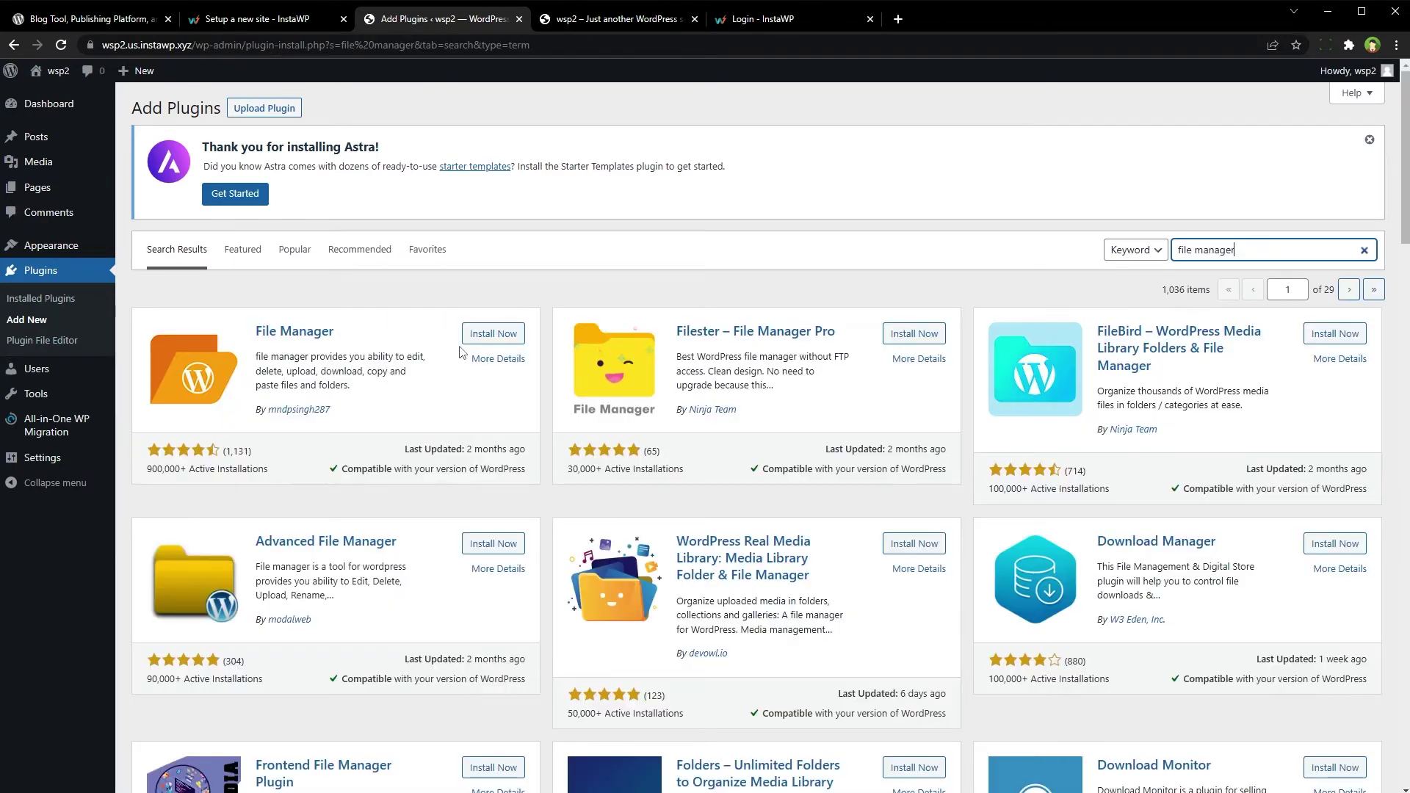
left_click(481, 335)
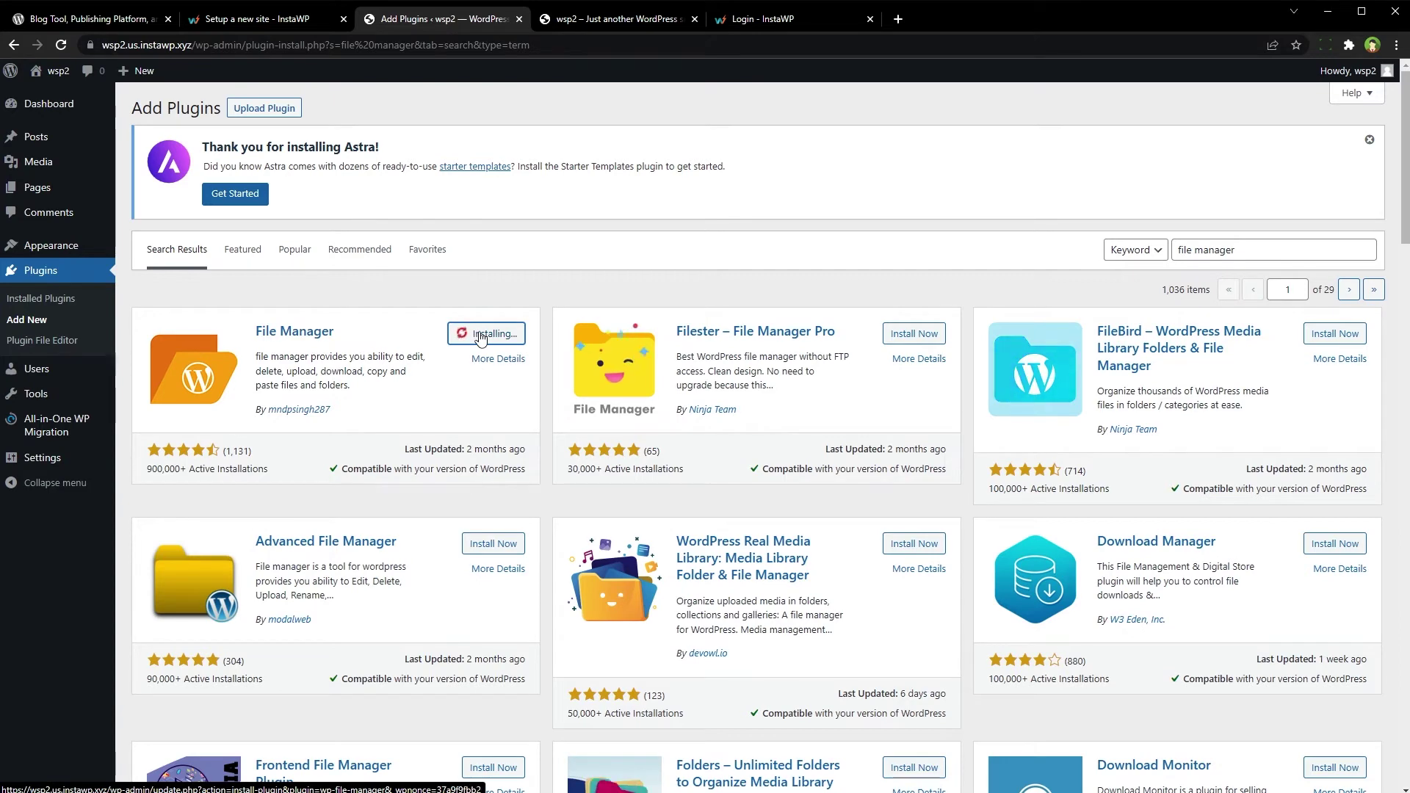
left_click(486, 335)
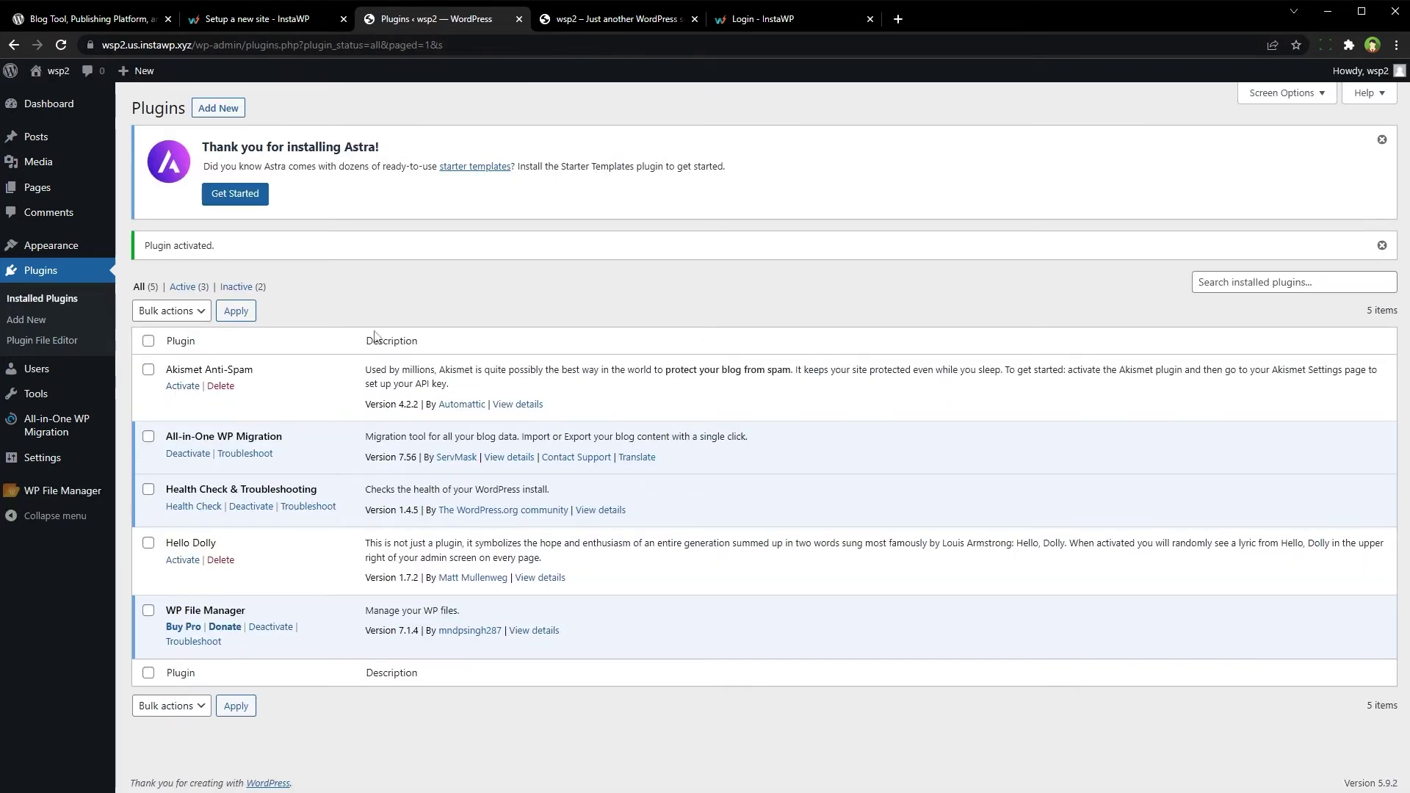
mouse_move(44, 490)
left_click(187, 495)
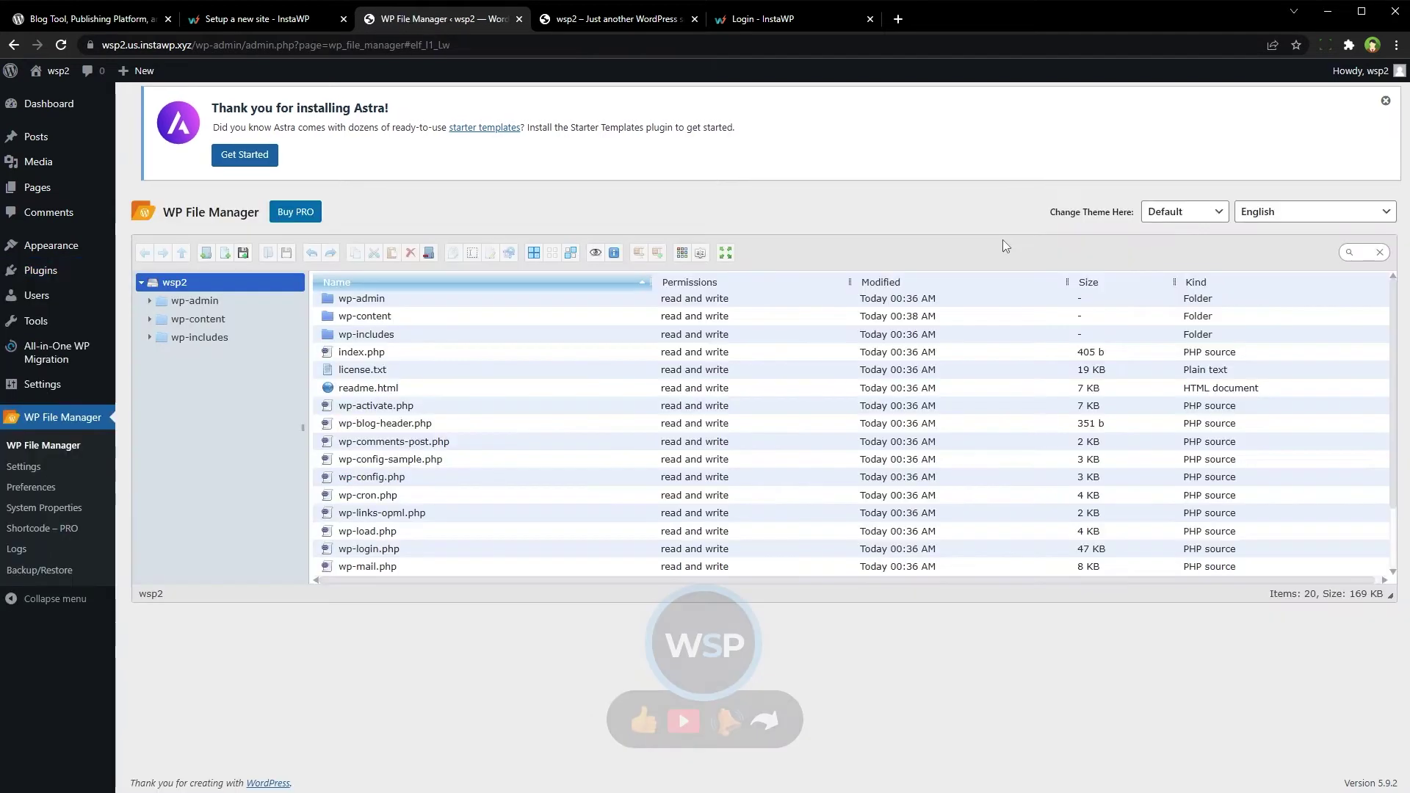
Create a site backup with All-in-One WP Migration and dismiss the download offer.
mouse_move(74, 381)
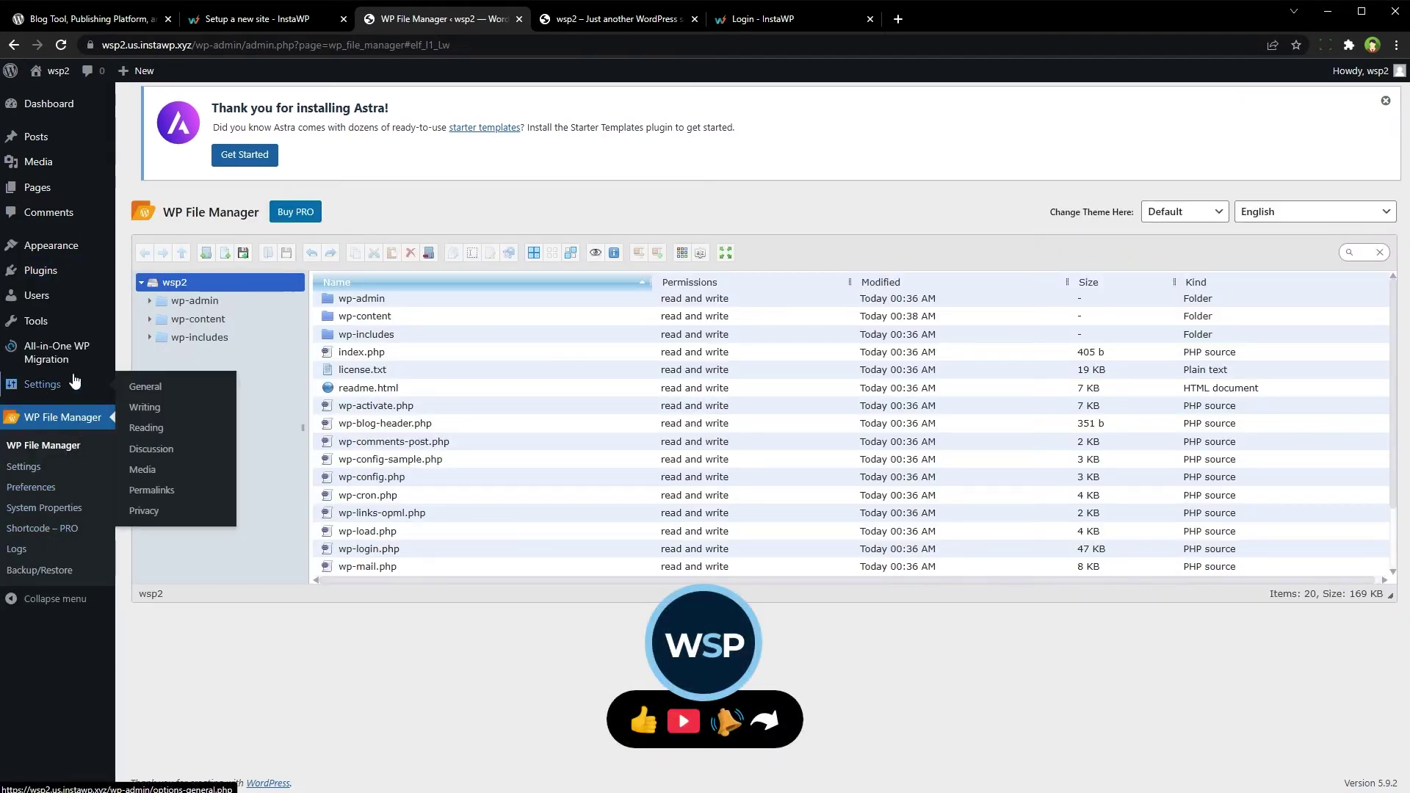
mouse_move(64, 356)
left_click(146, 391)
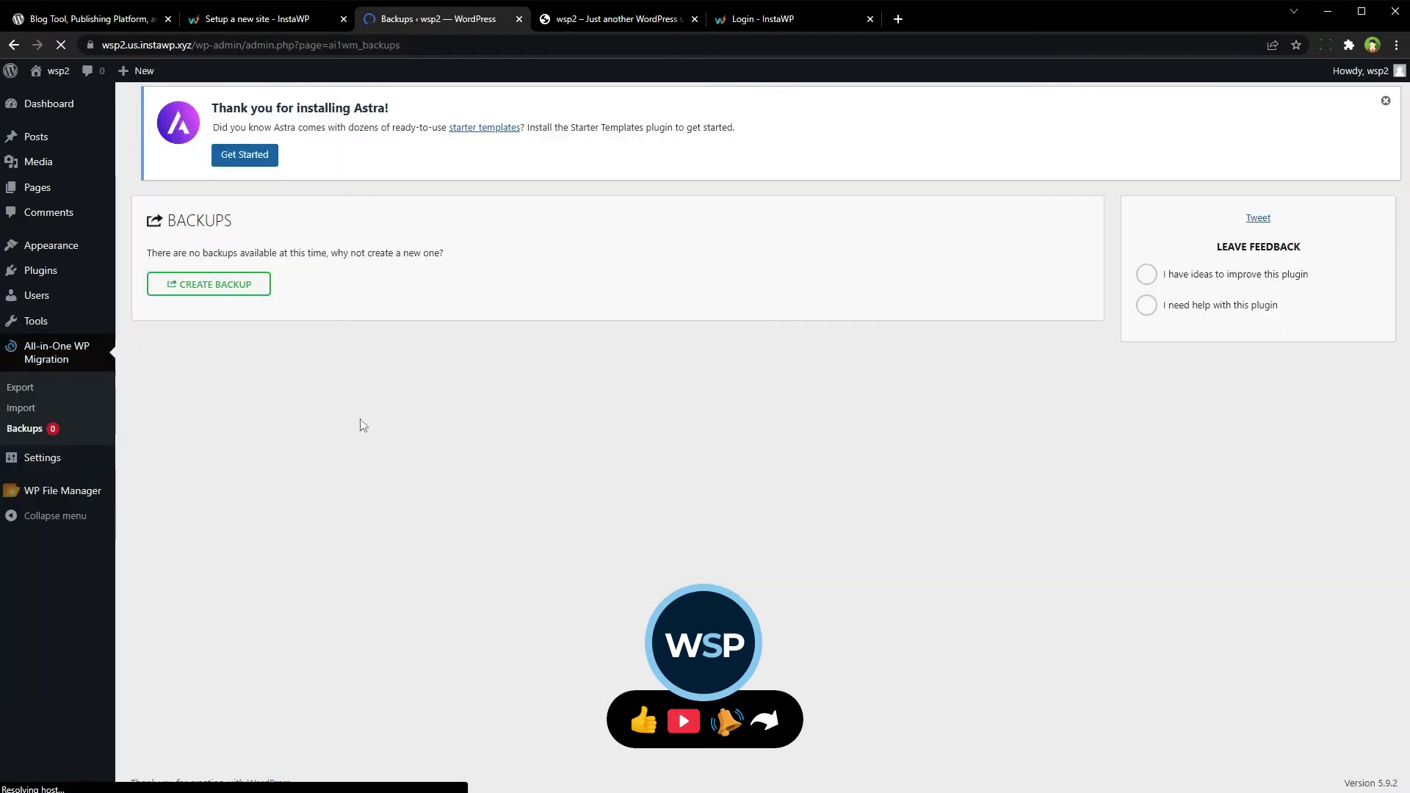
left_click(234, 291)
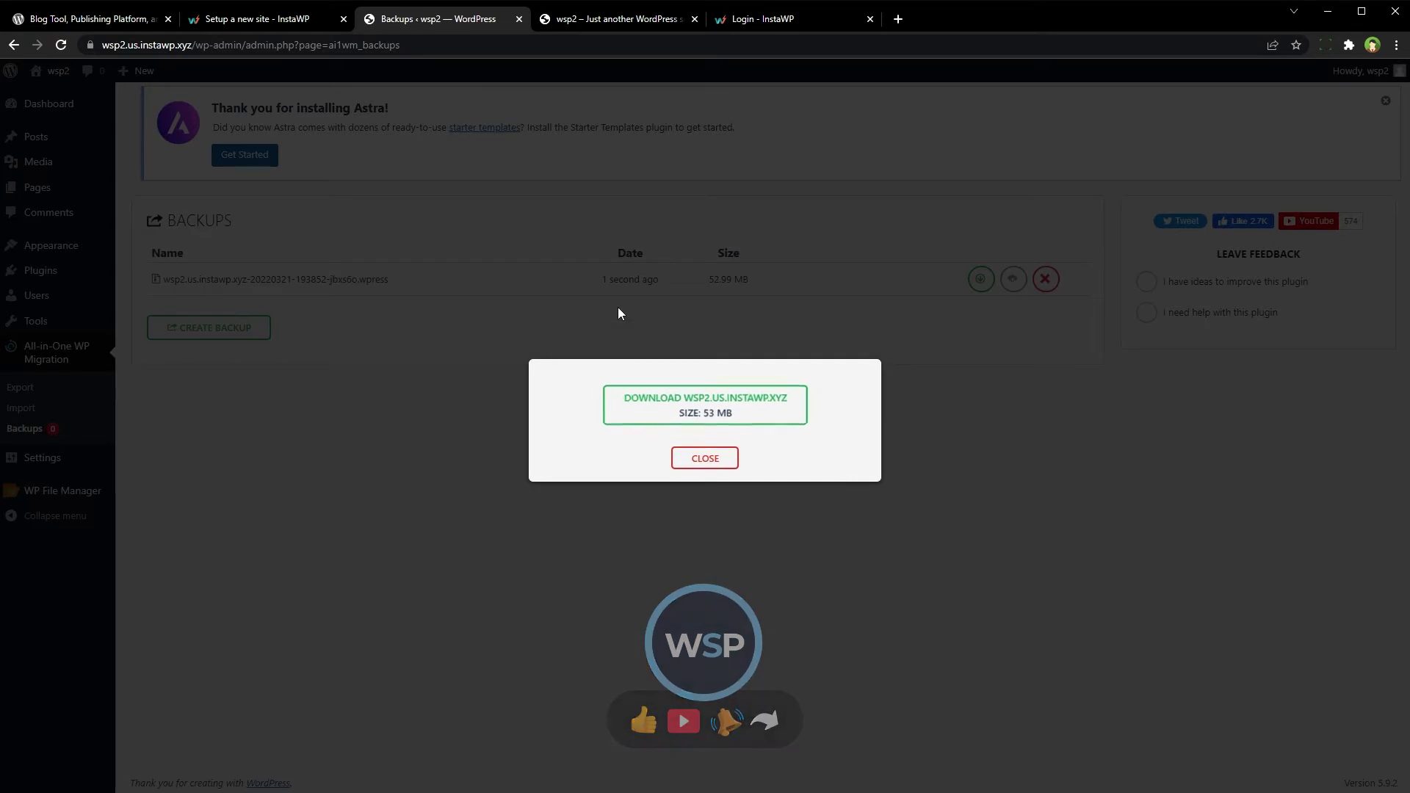
left_click(696, 460)
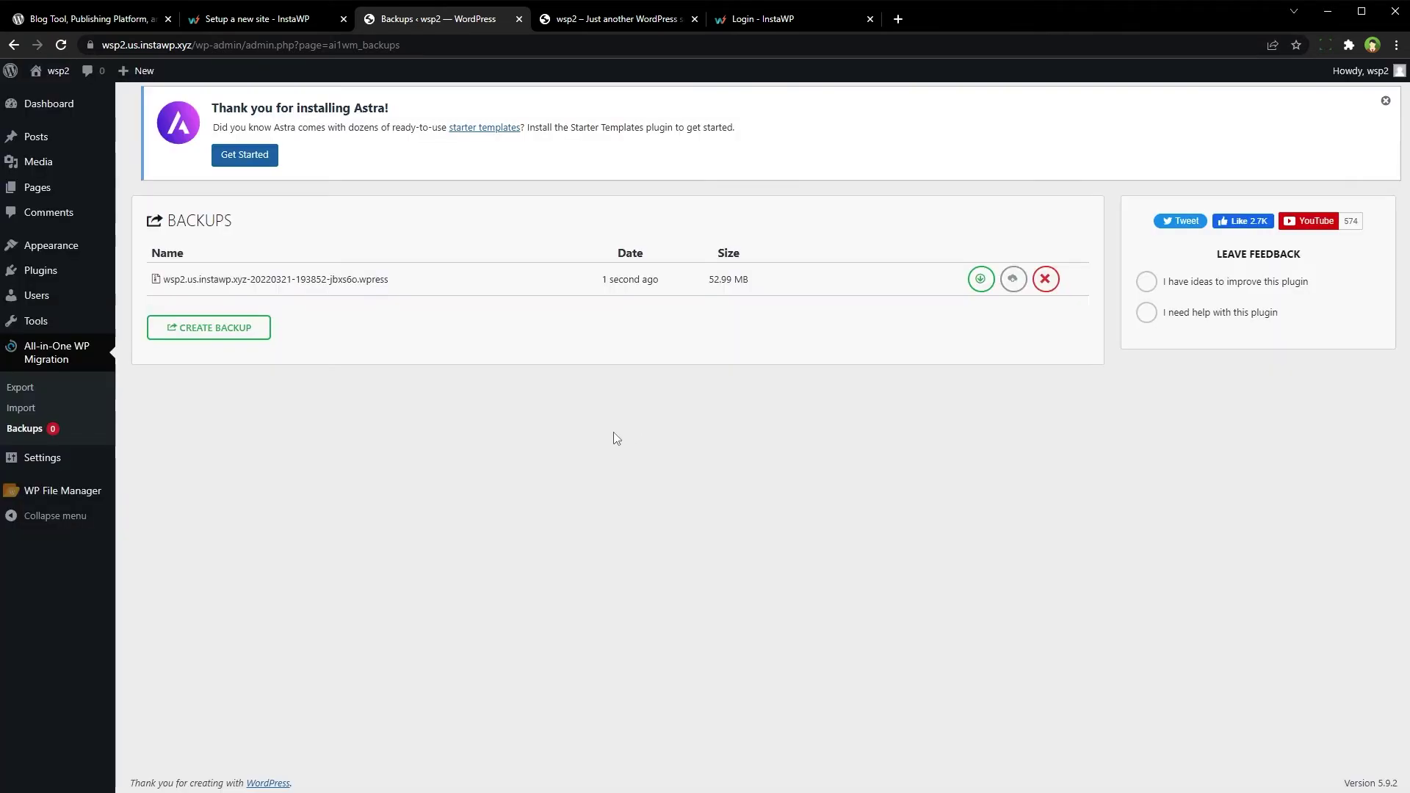
Log out of the wsp2 WordPress admin from the dashboard and close the site's front-page tab.
left_click(53, 110)
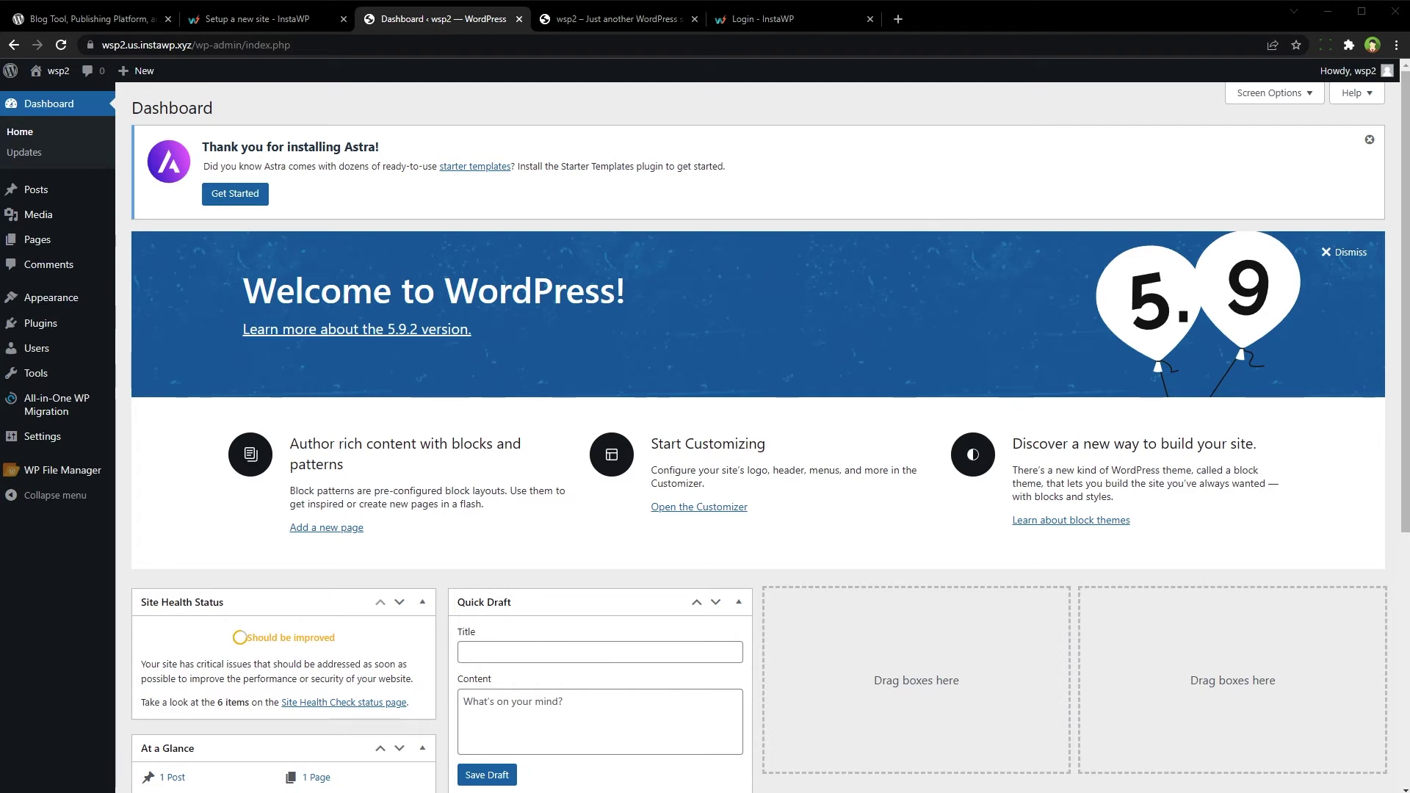
mouse_move(1351, 74)
left_click(1301, 151)
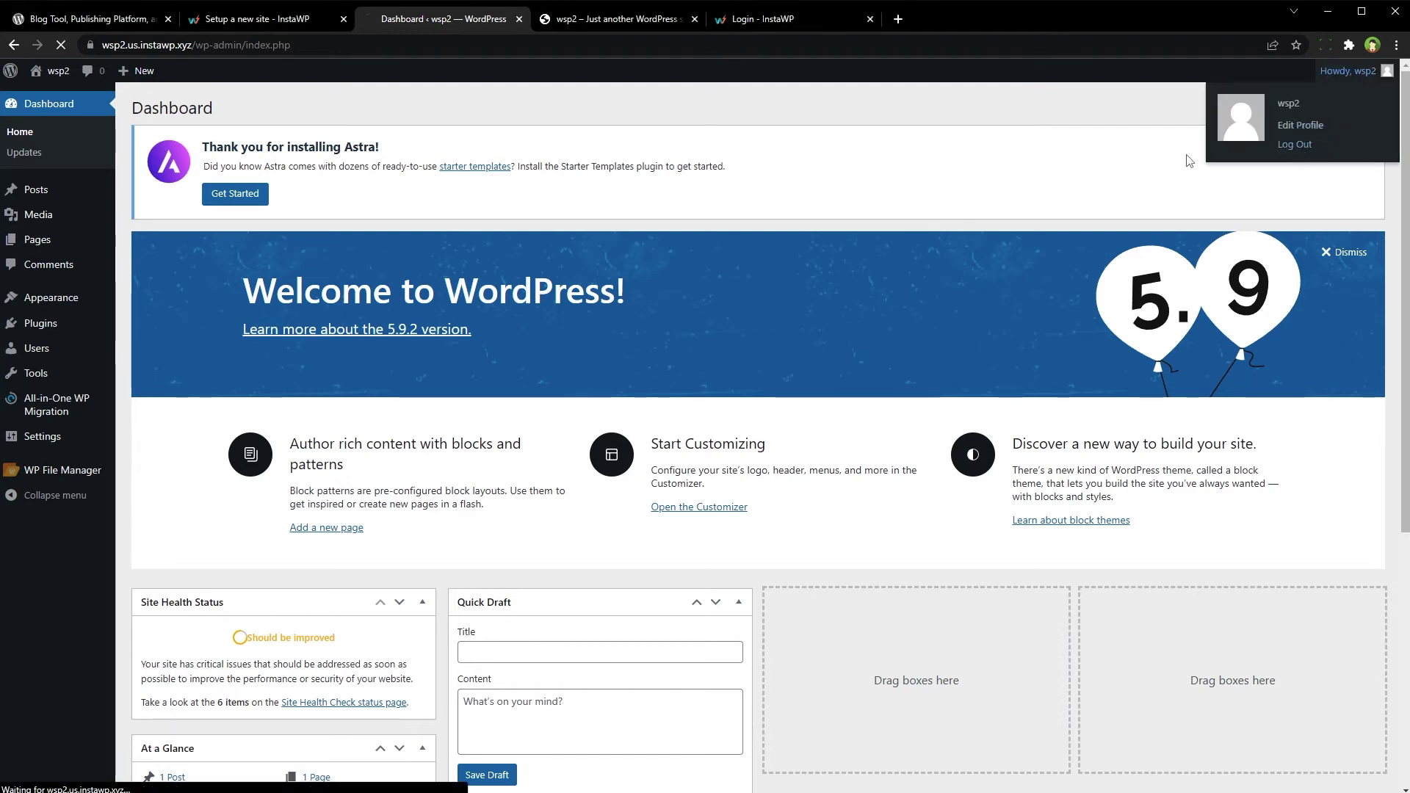
key("ctrl+Tab")
key("ctrl+w")
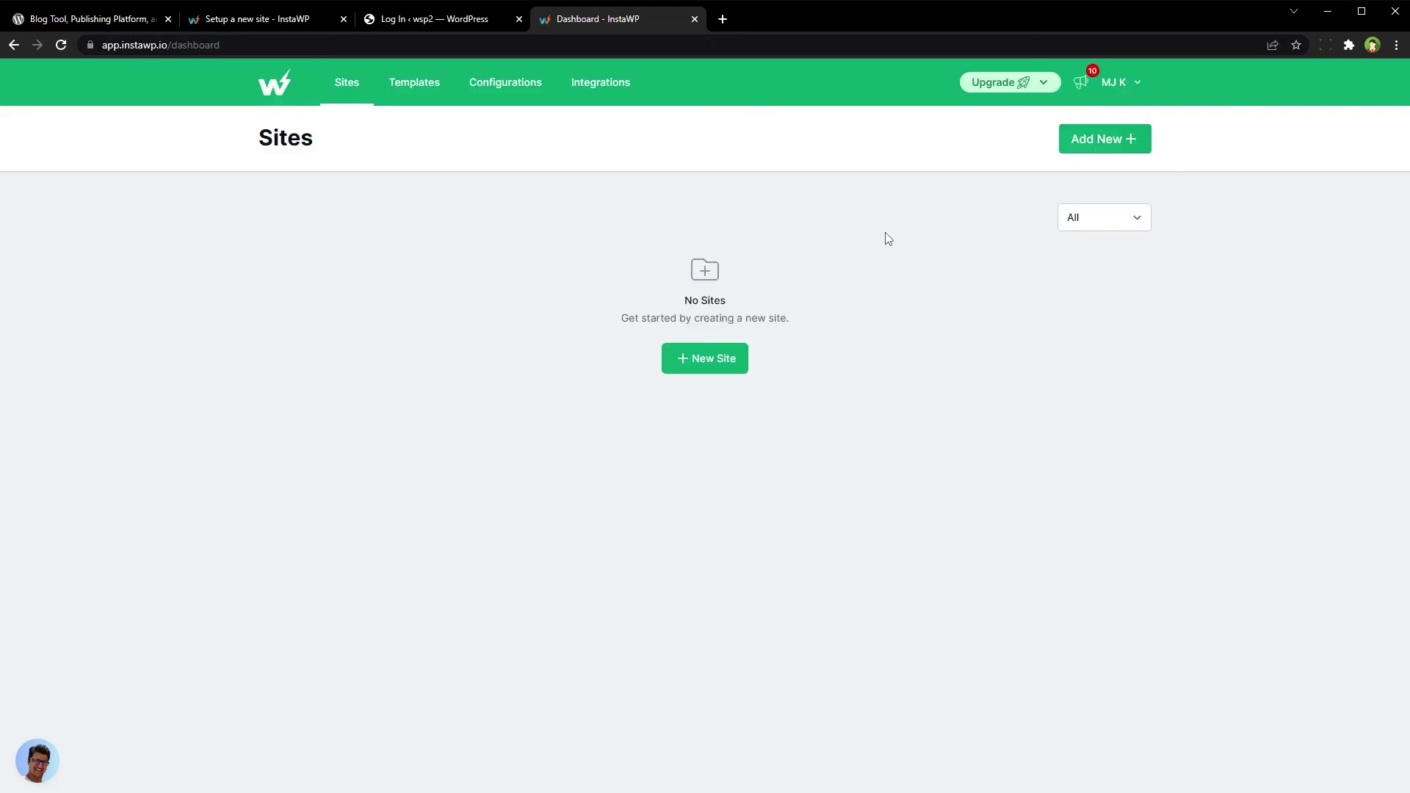
Create a new site from scratch named webstylepress with WordPress 5.9.2, PHP 8.1 and the Default configuration.
left_click(1107, 137)
left_click(694, 365)
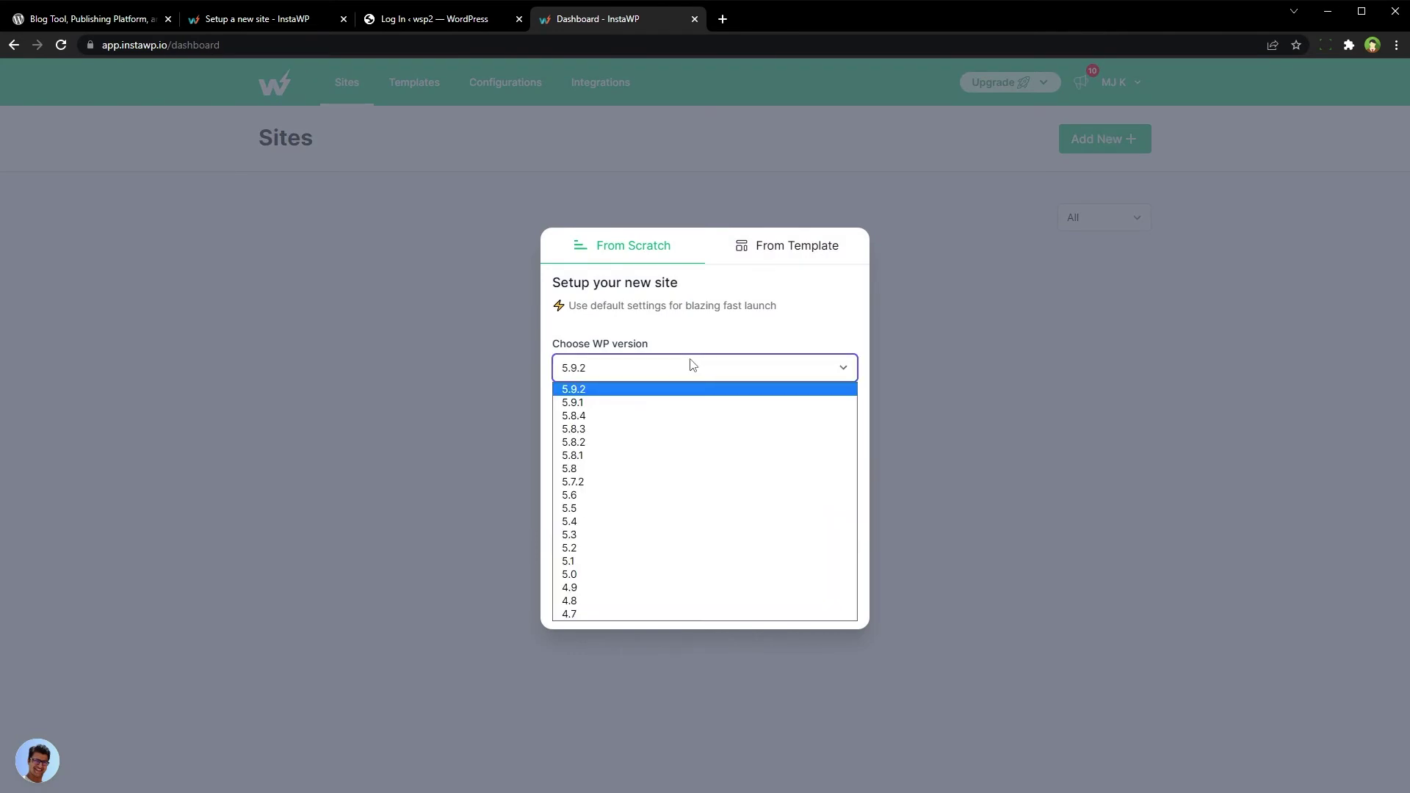
left_click(694, 364)
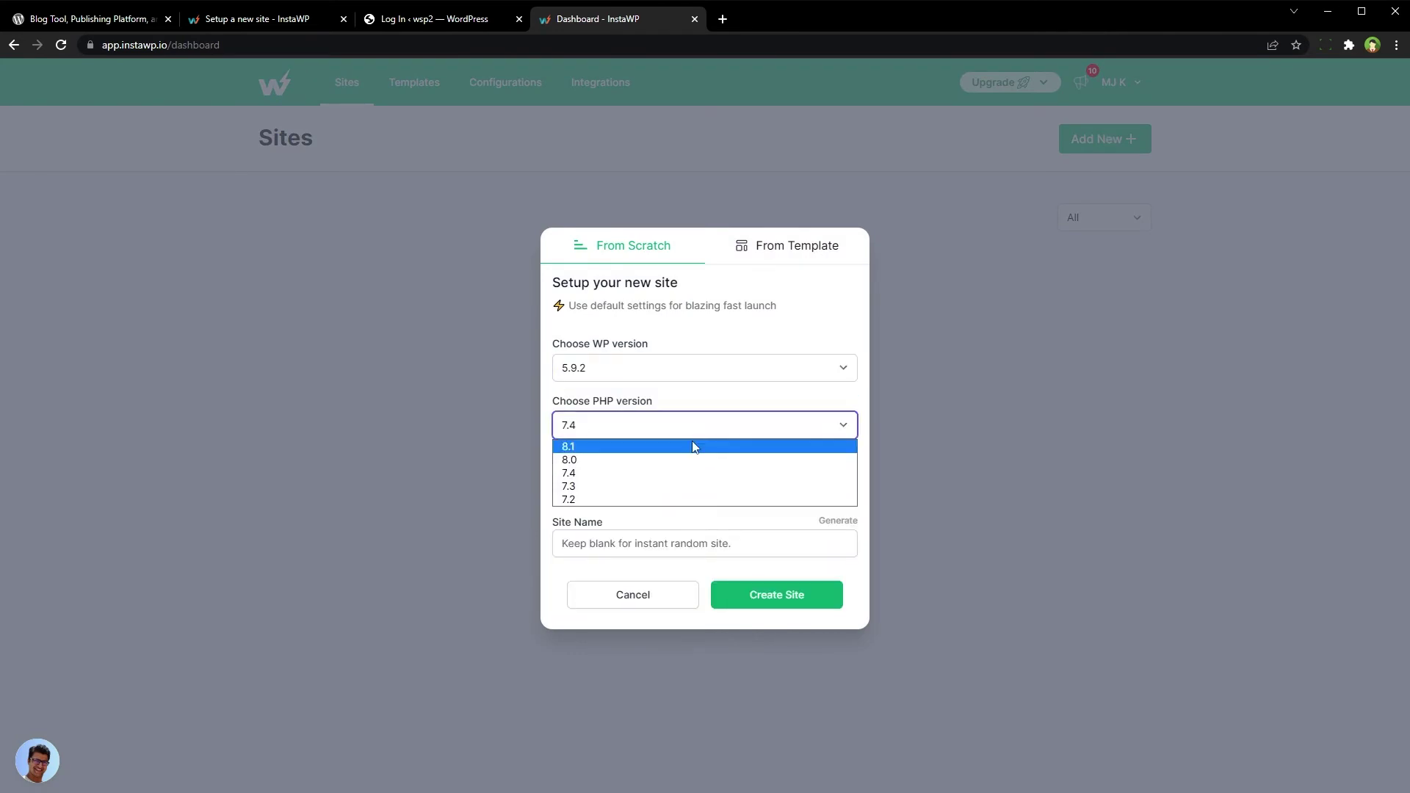
left_click(692, 447)
left_click(666, 541)
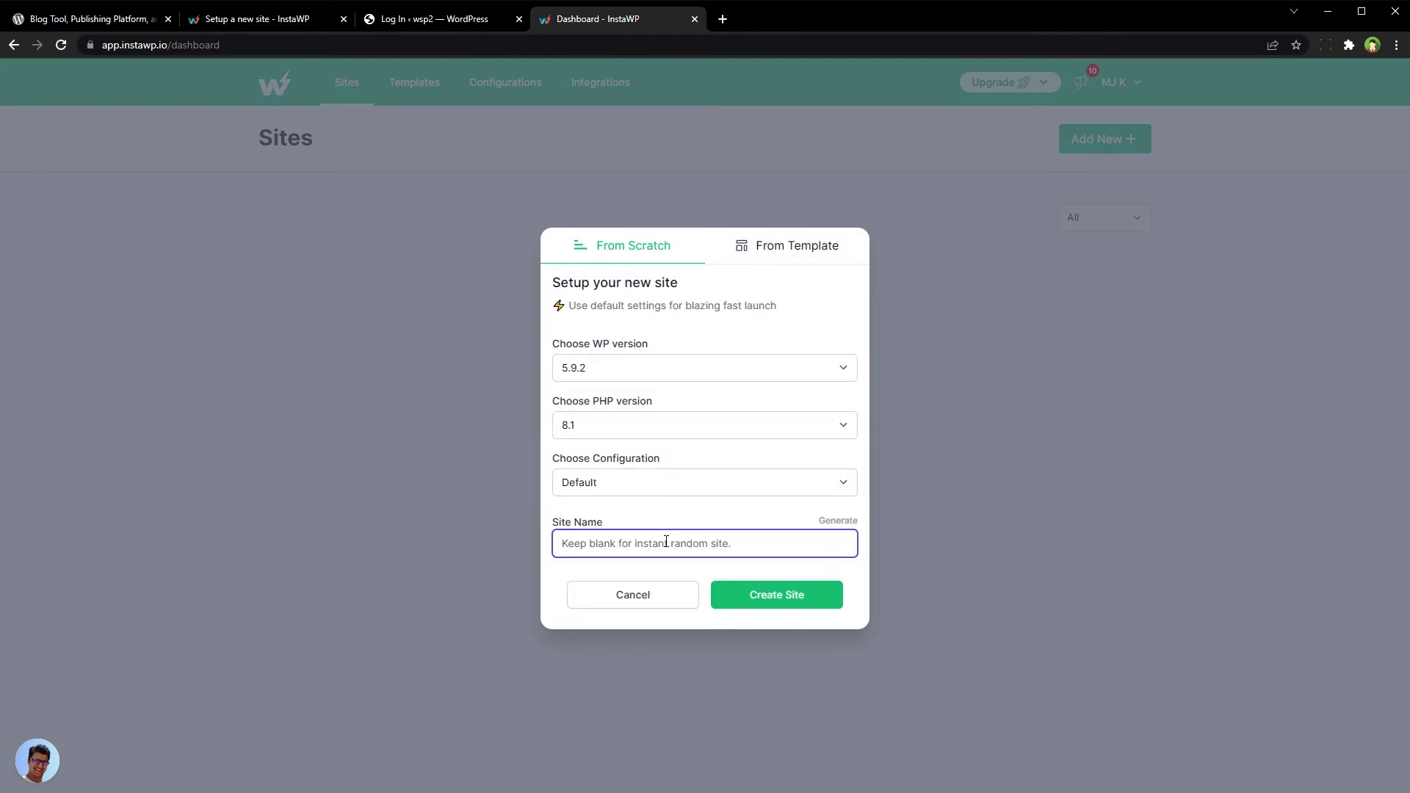
type("webstylepress")
left_click(807, 596)
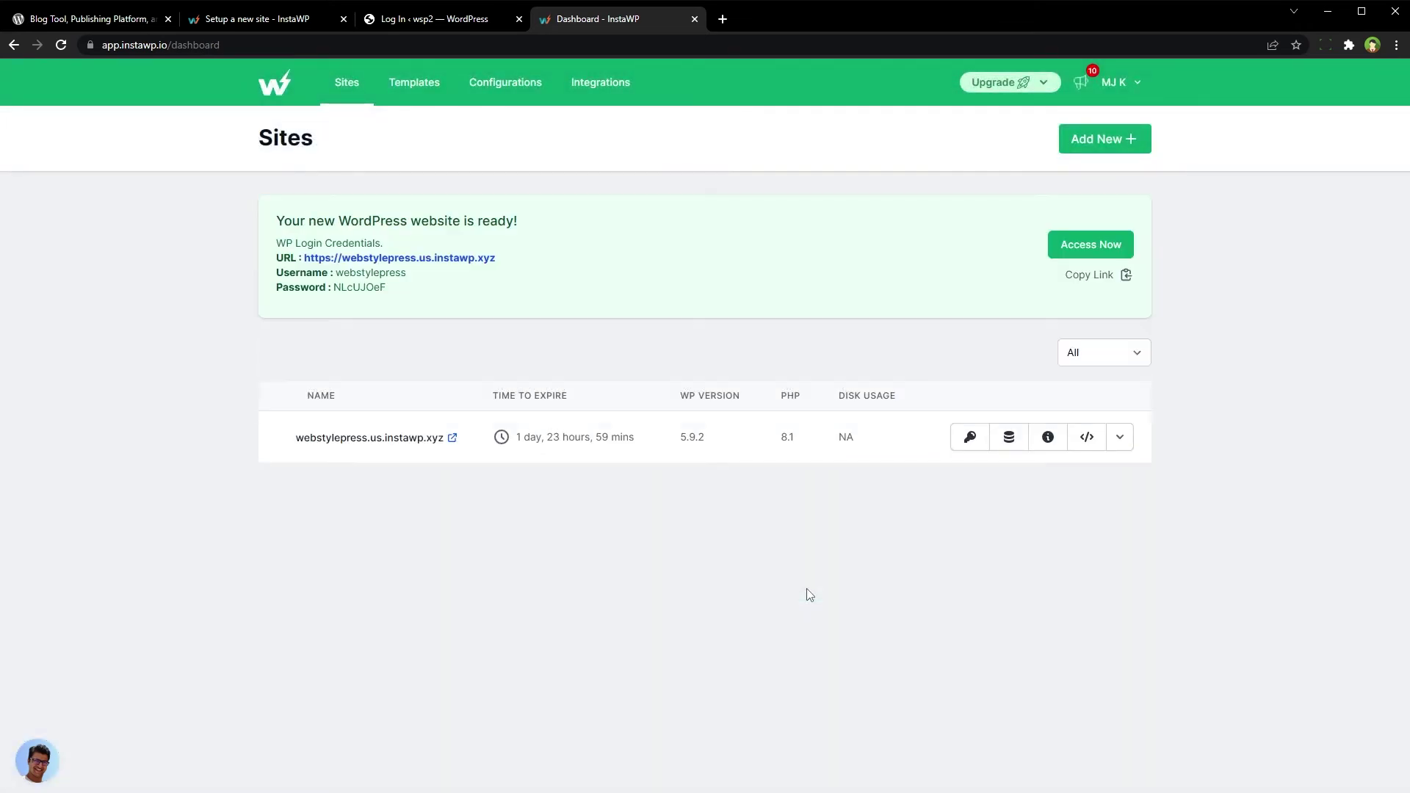
Open the new webstylepress site's WordPress admin in its own tab and highlight the site URL in the login details.
left_click(1091, 248)
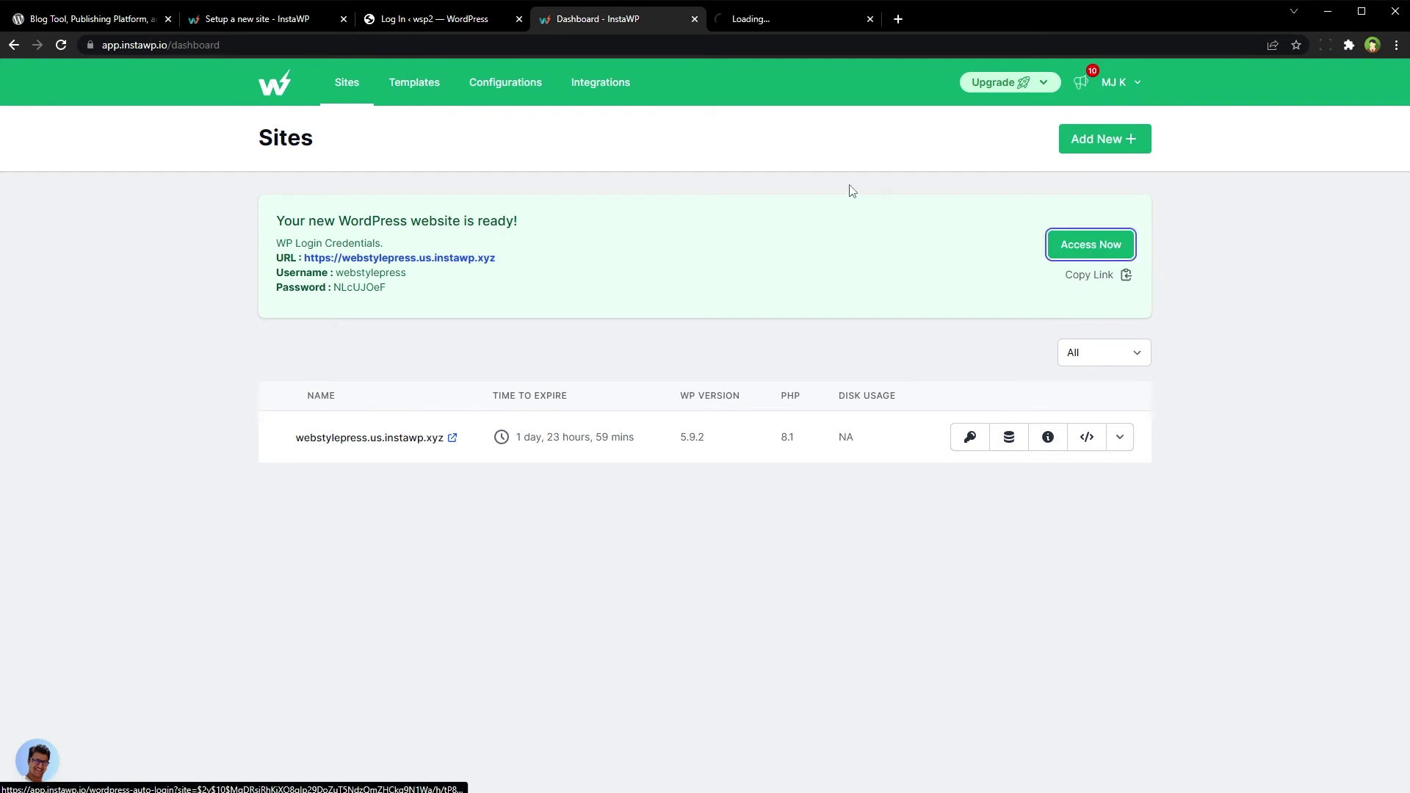
left_click_drag(495, 258, 342, 258)
left_click(838, 457)
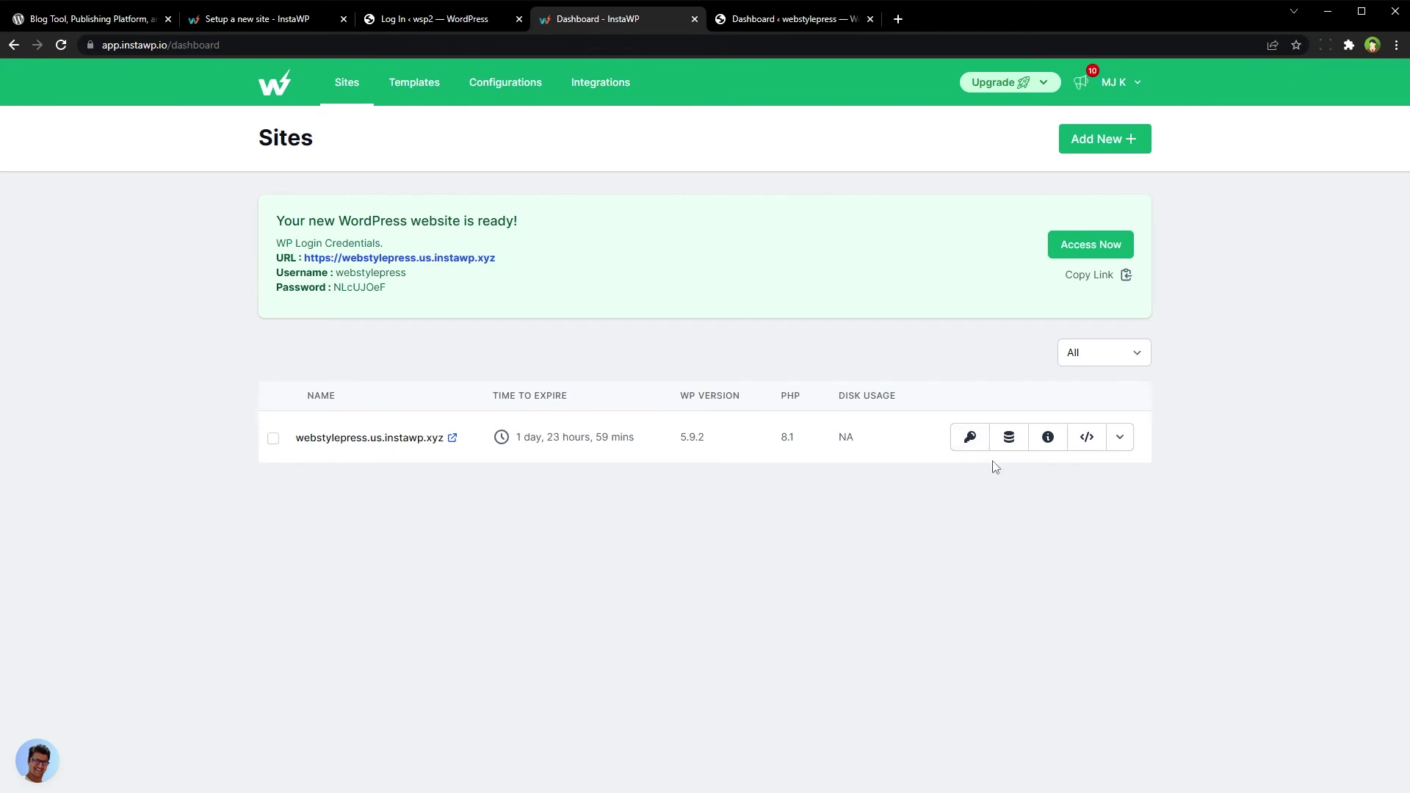
View the webstylepress site's database tables in Adminer and examine the site's error and access logs.
left_click(1010, 440)
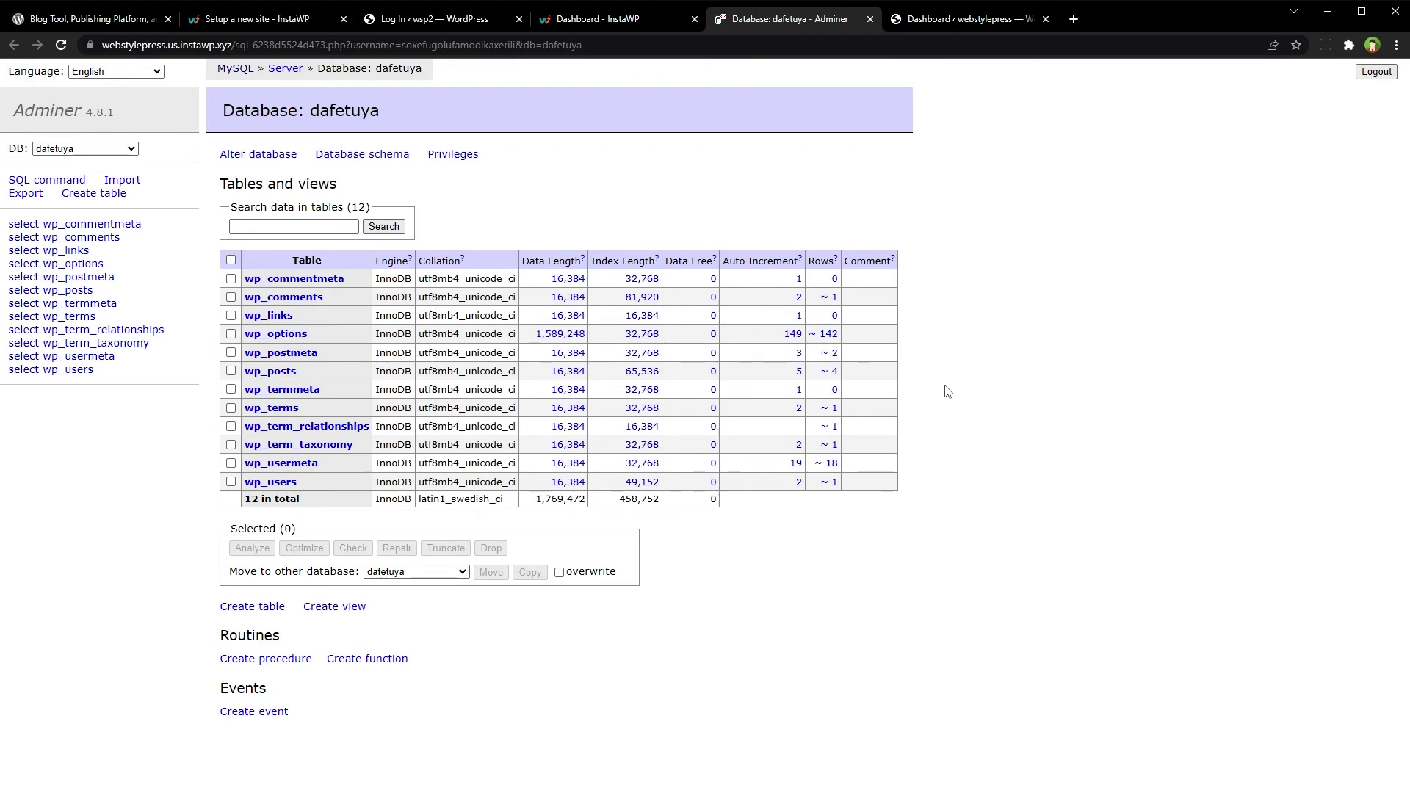
left_click(610, 19)
left_click(1047, 437)
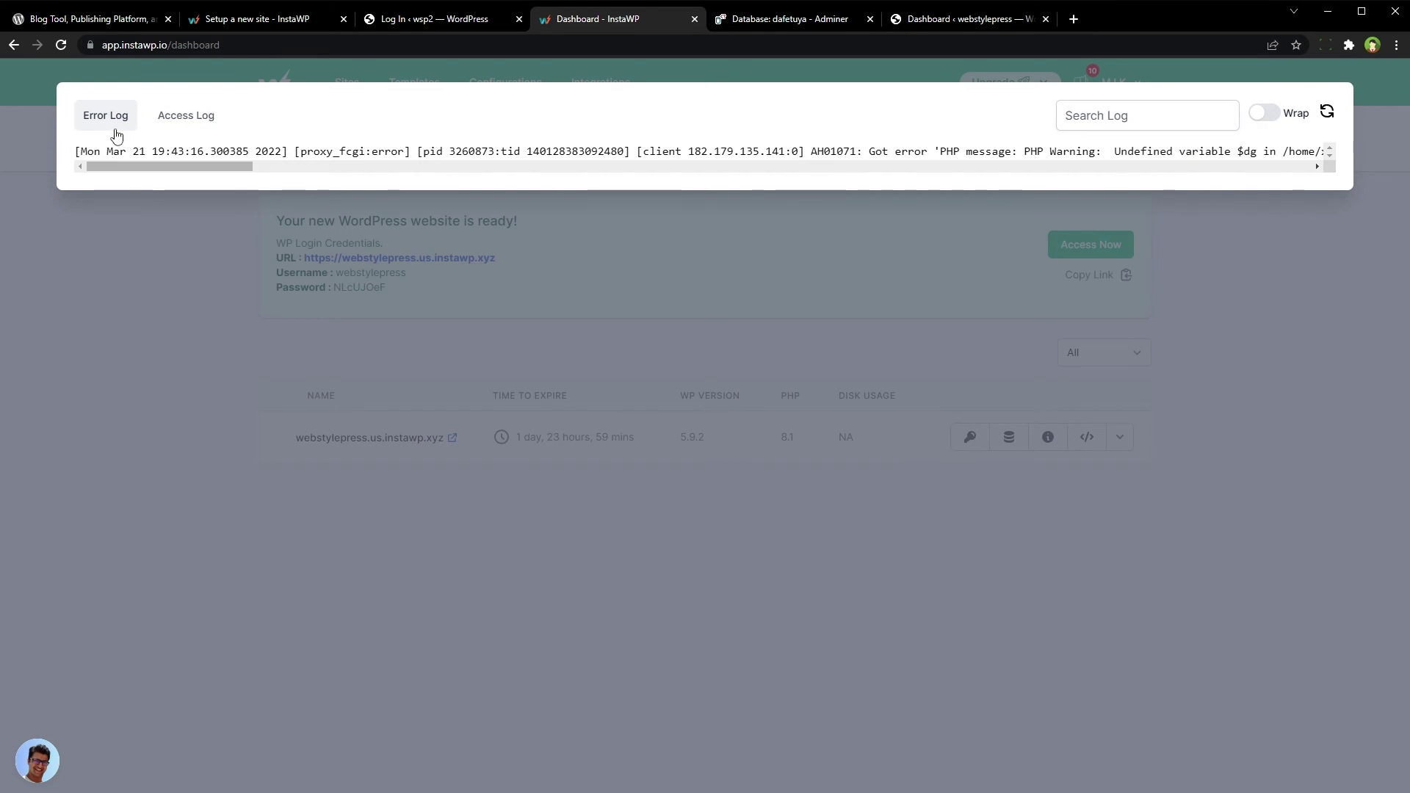
left_click(163, 117)
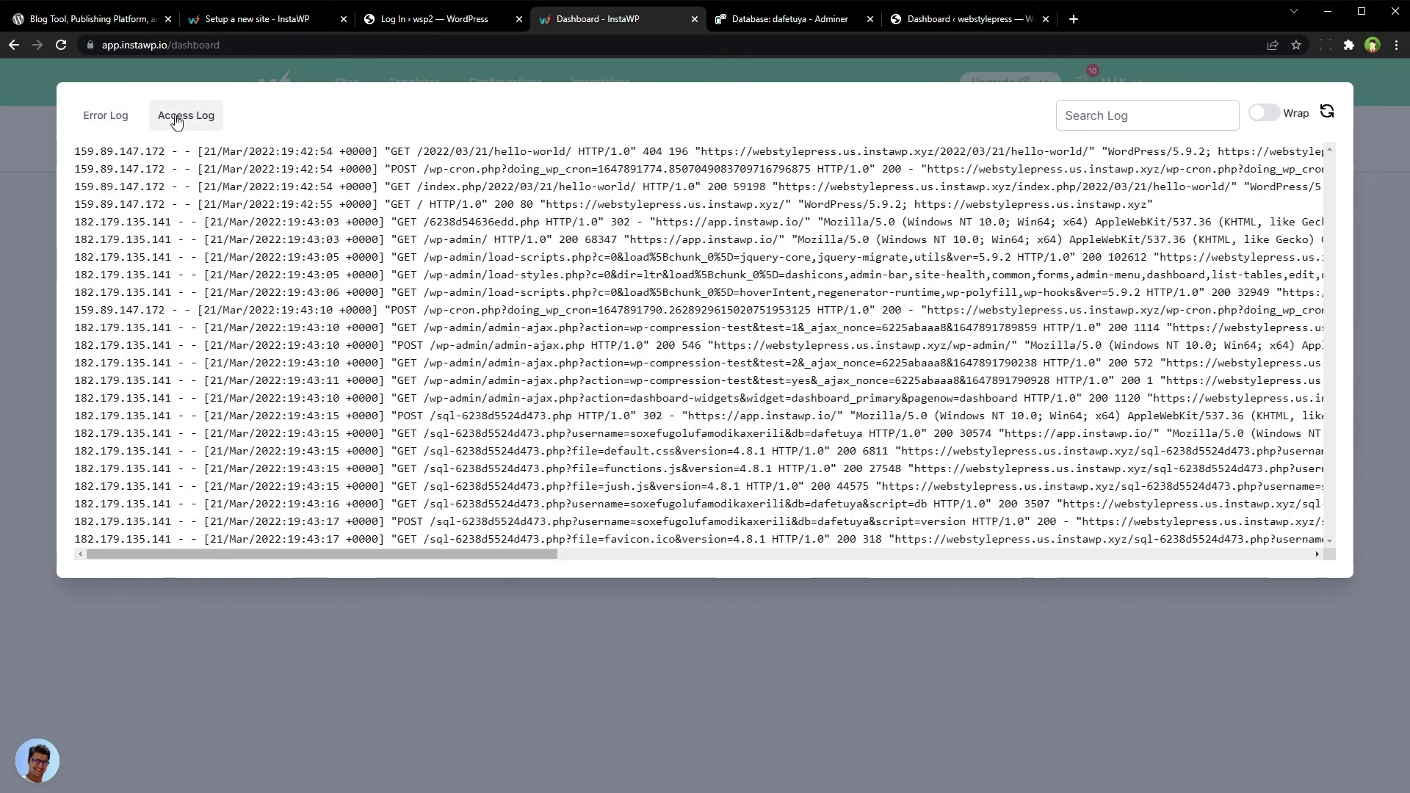
left_click(751, 627)
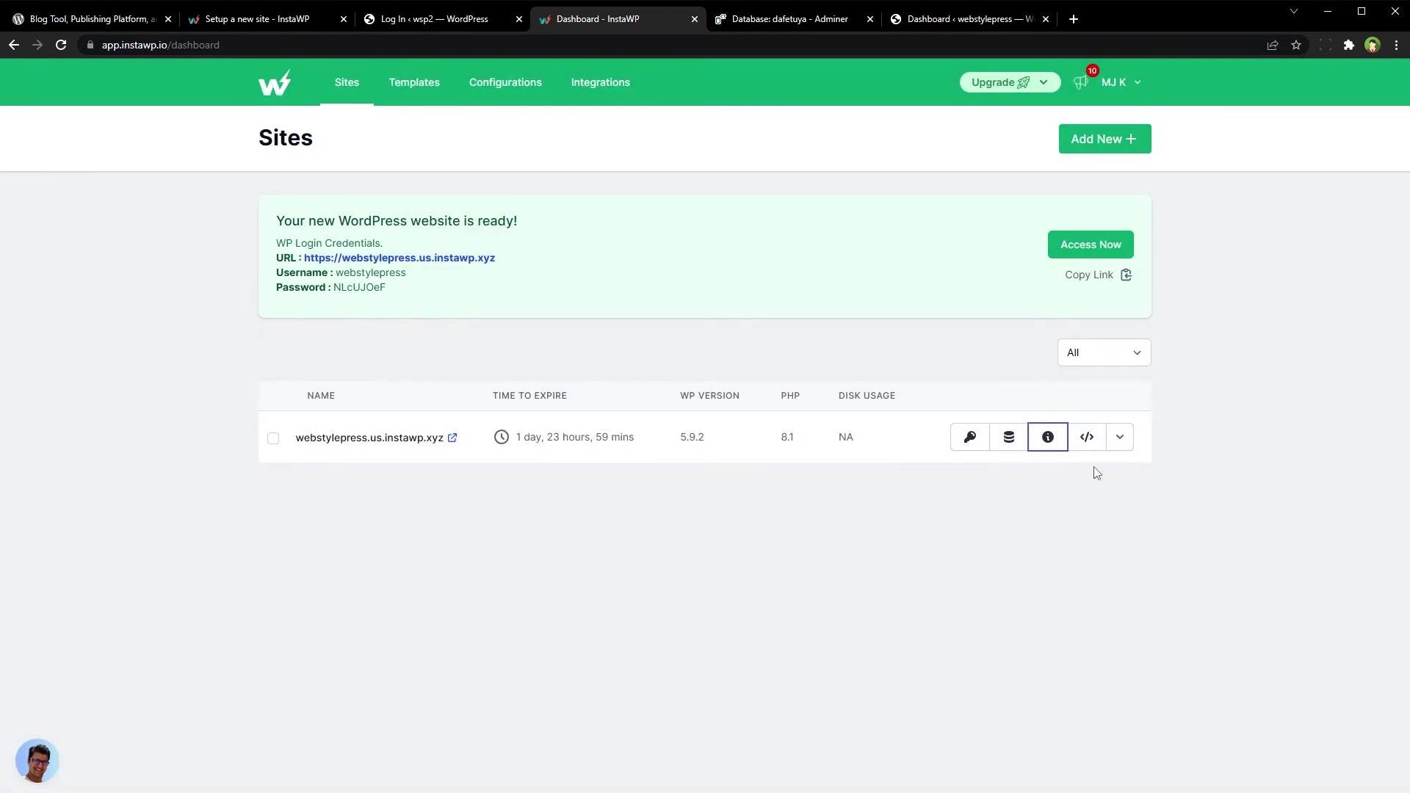
Open the site's code editor and look through footer.php in the twentytwenty theme folder under wp-content/themes.
left_click(1086, 441)
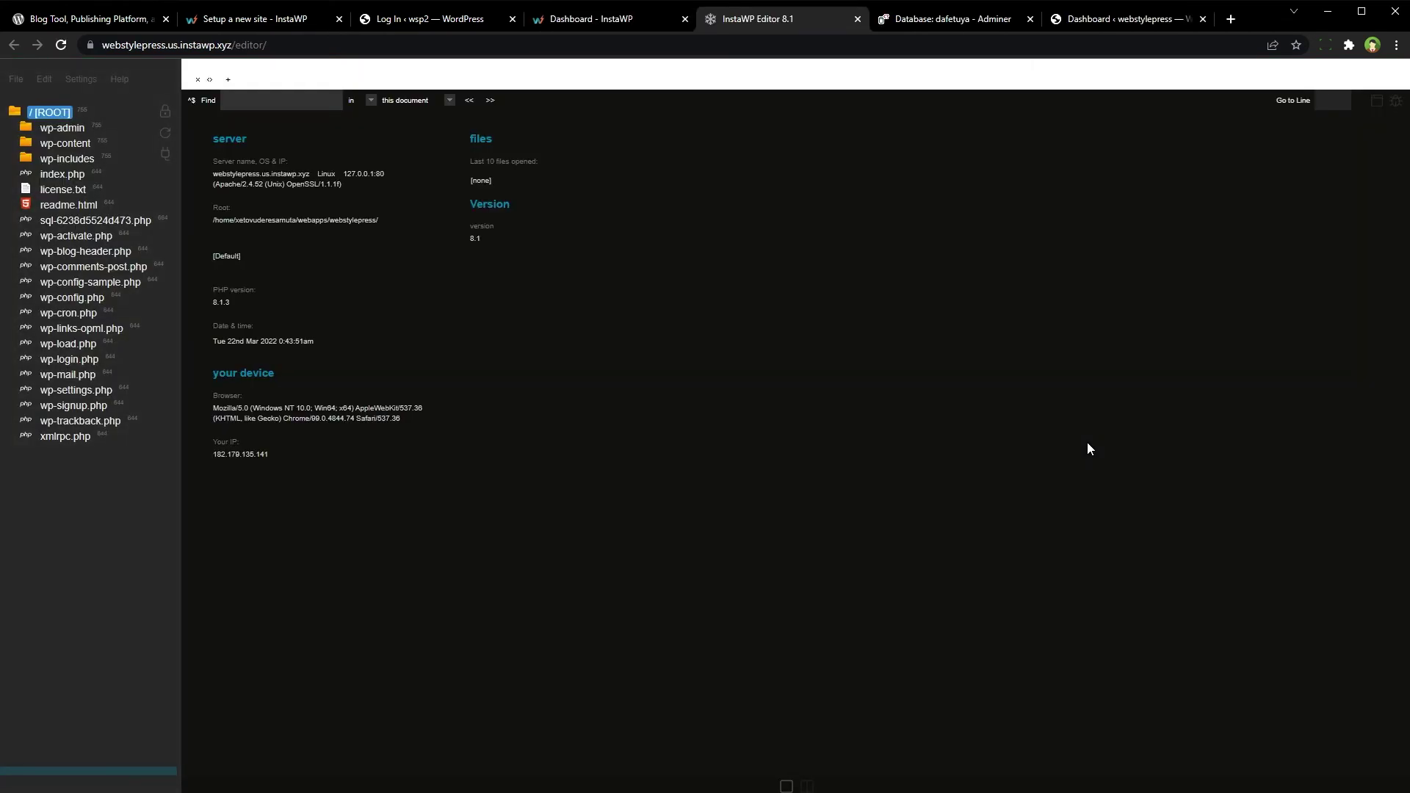
left_click(77, 144)
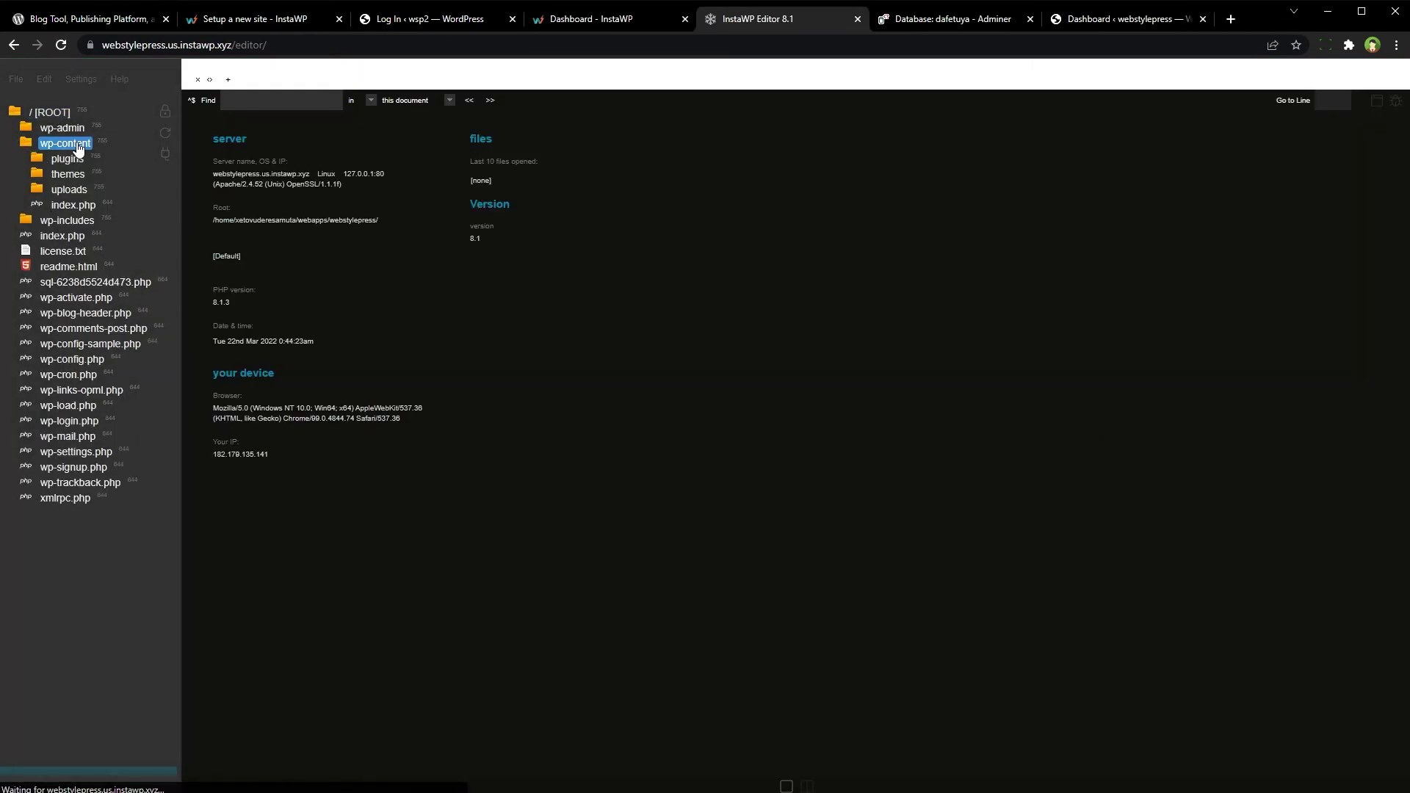
left_click(78, 175)
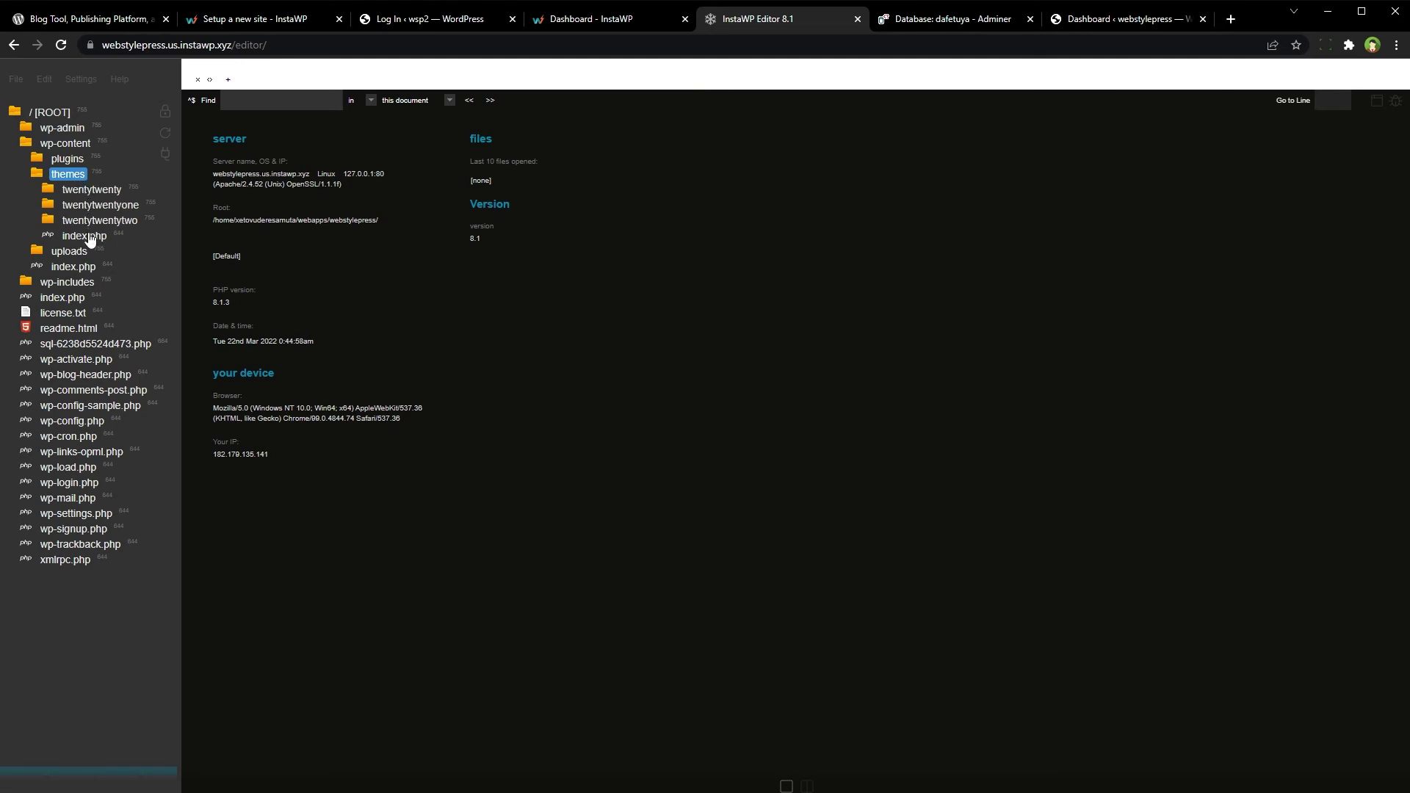
left_click(90, 190)
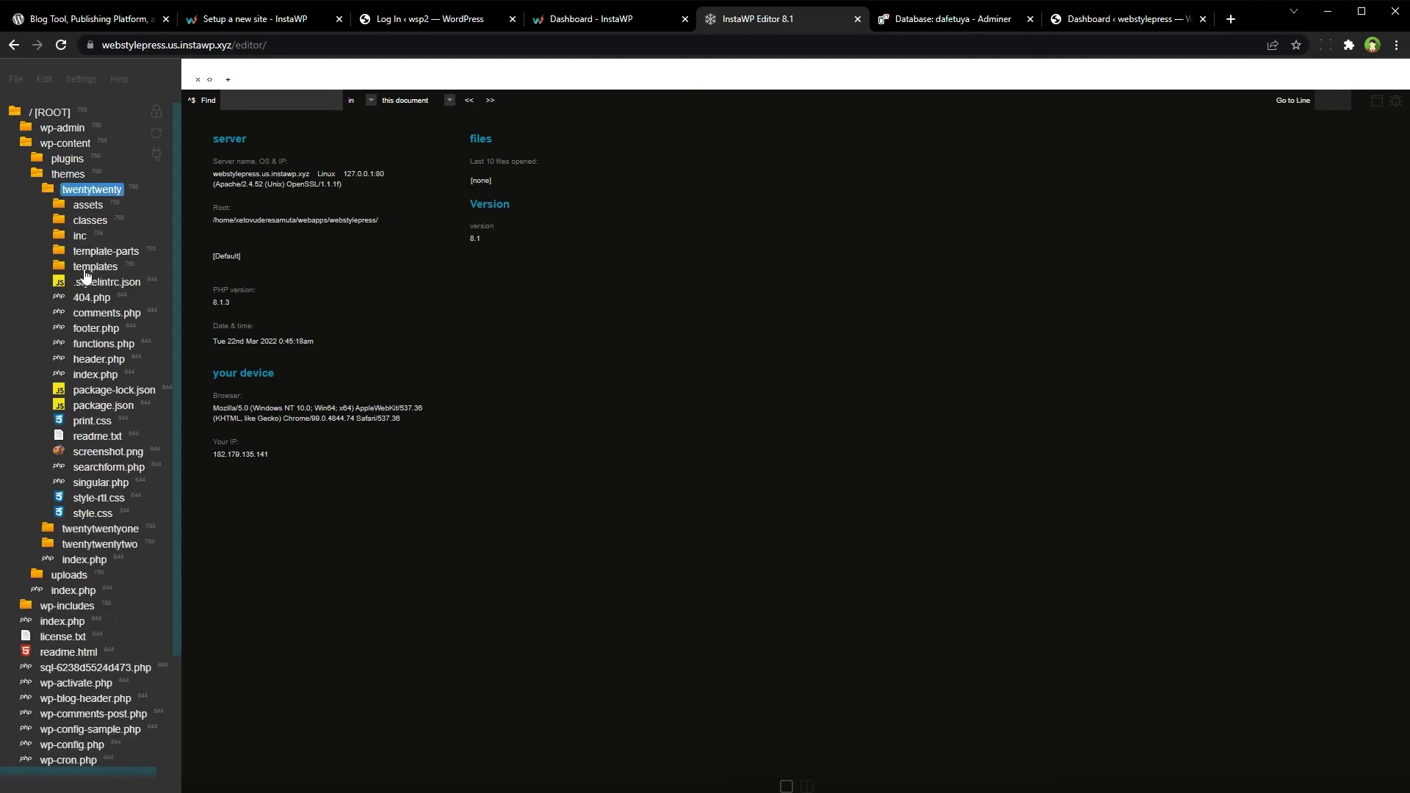
left_click(96, 328)
scroll(793, 441, "down", 5)
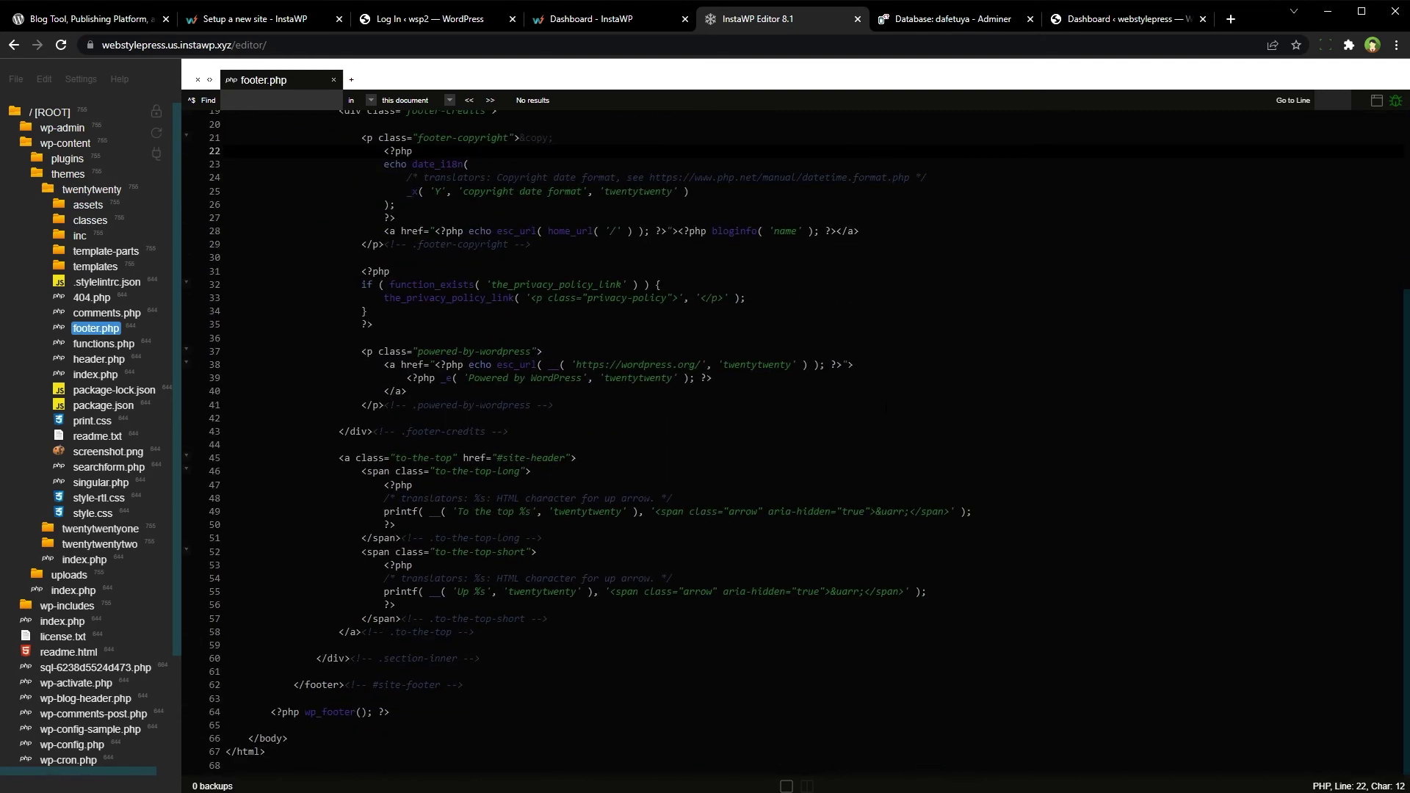
scroll(793, 440, "up", 5)
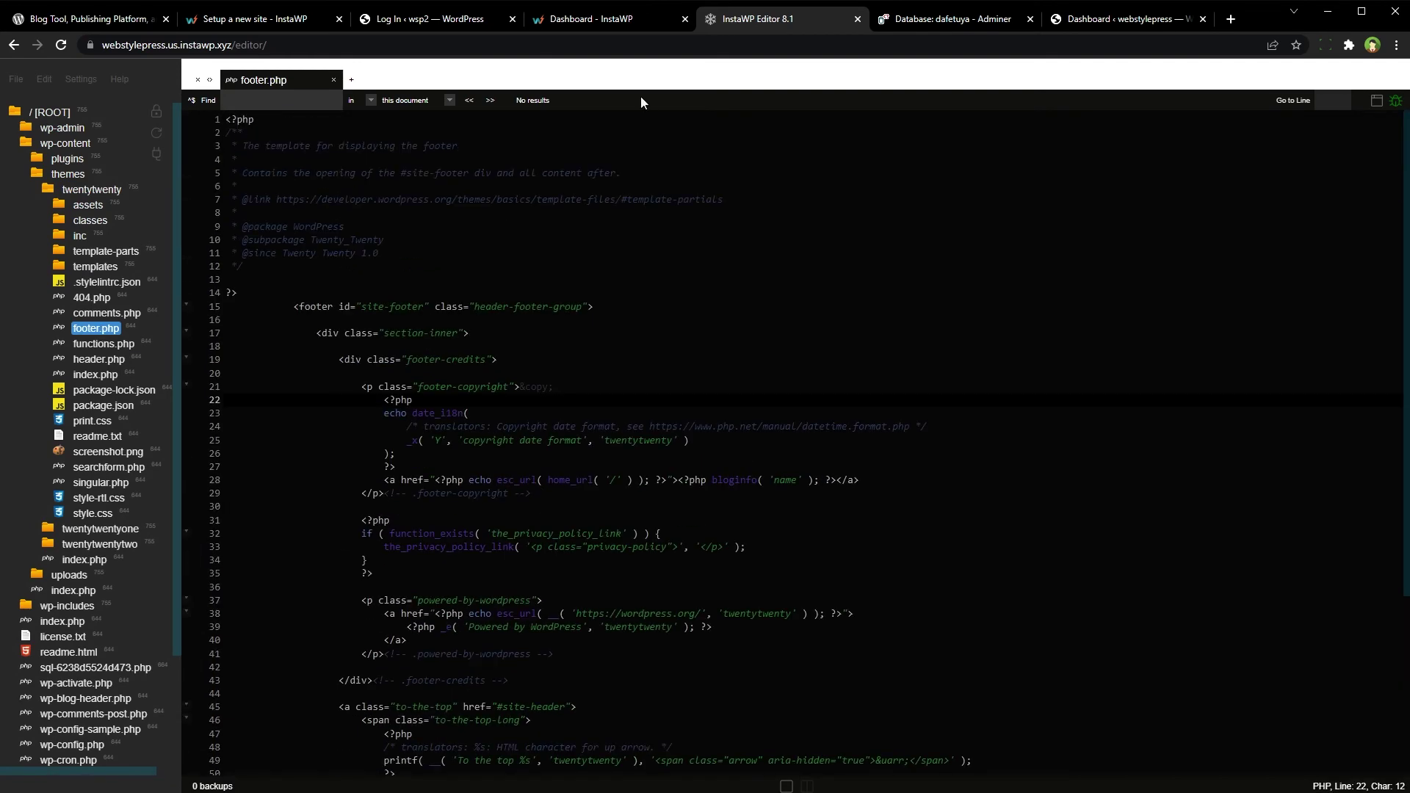
Return to the InstaWP dashboard, view the webstylepress site's WordPress credentials and close the details.
left_click(605, 24)
left_click(1119, 437)
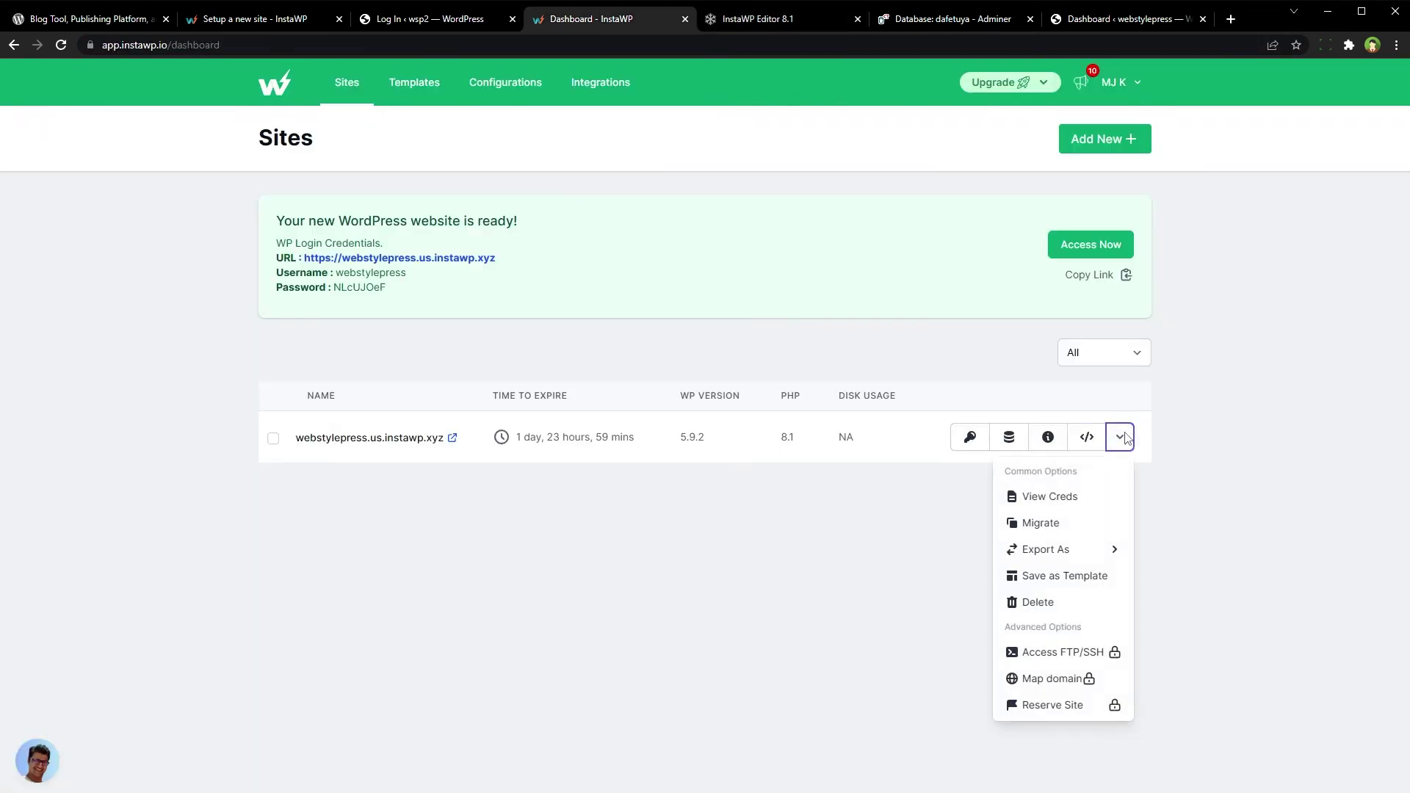
left_click(1043, 494)
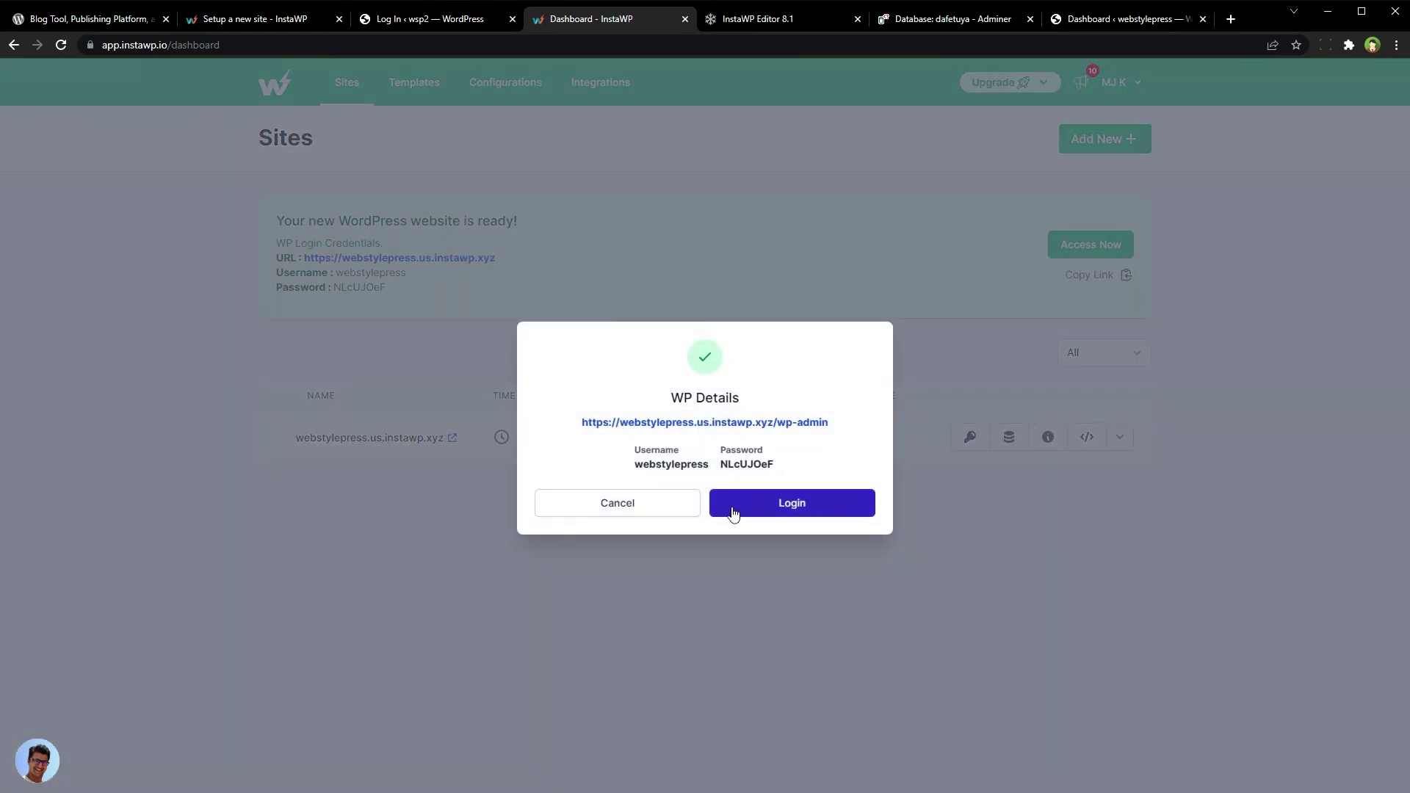
left_click(656, 511)
Open the migration service for the webstylepress site, view the destination hosts and return to the InstaWP dashboard.
left_click(1119, 437)
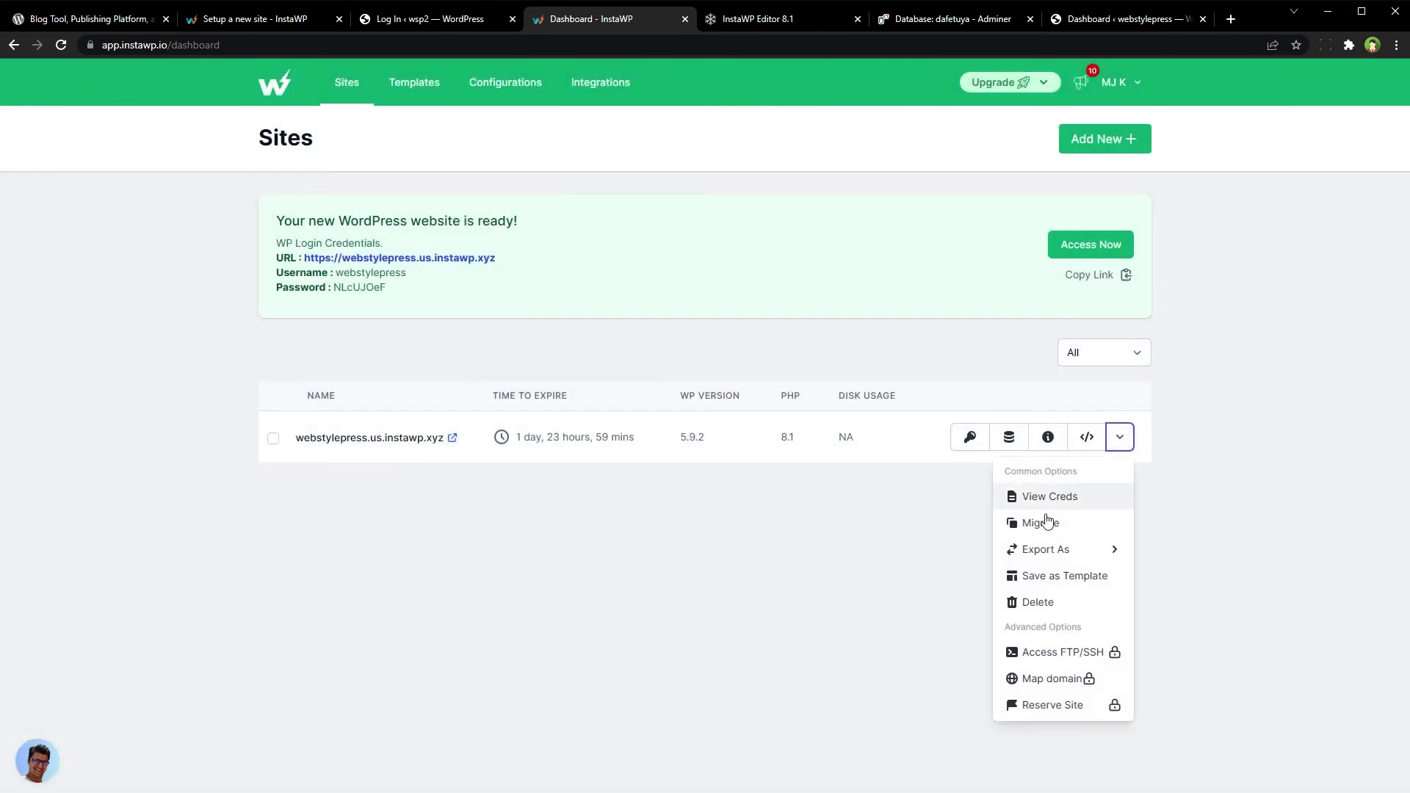
left_click(1081, 522)
left_click(827, 20)
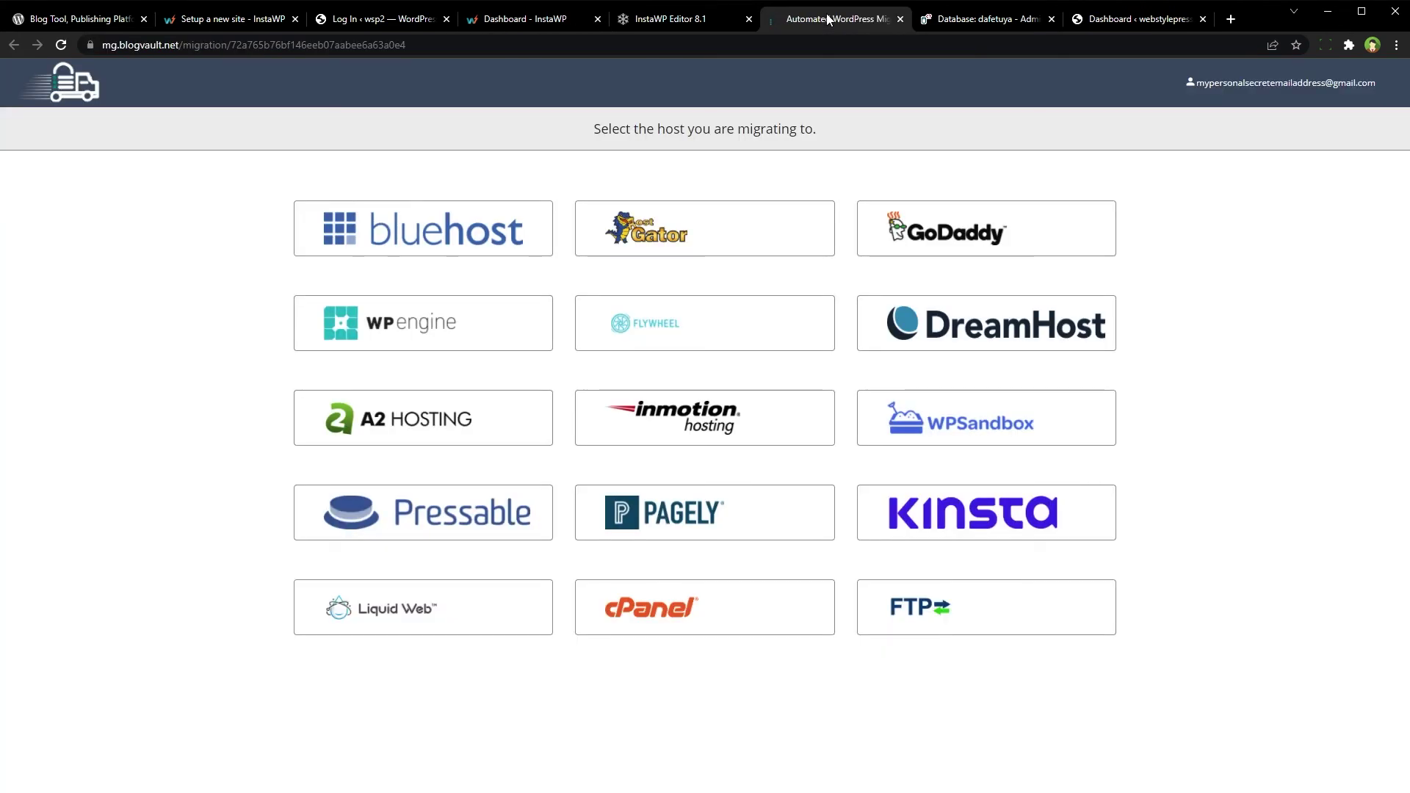
left_click(525, 20)
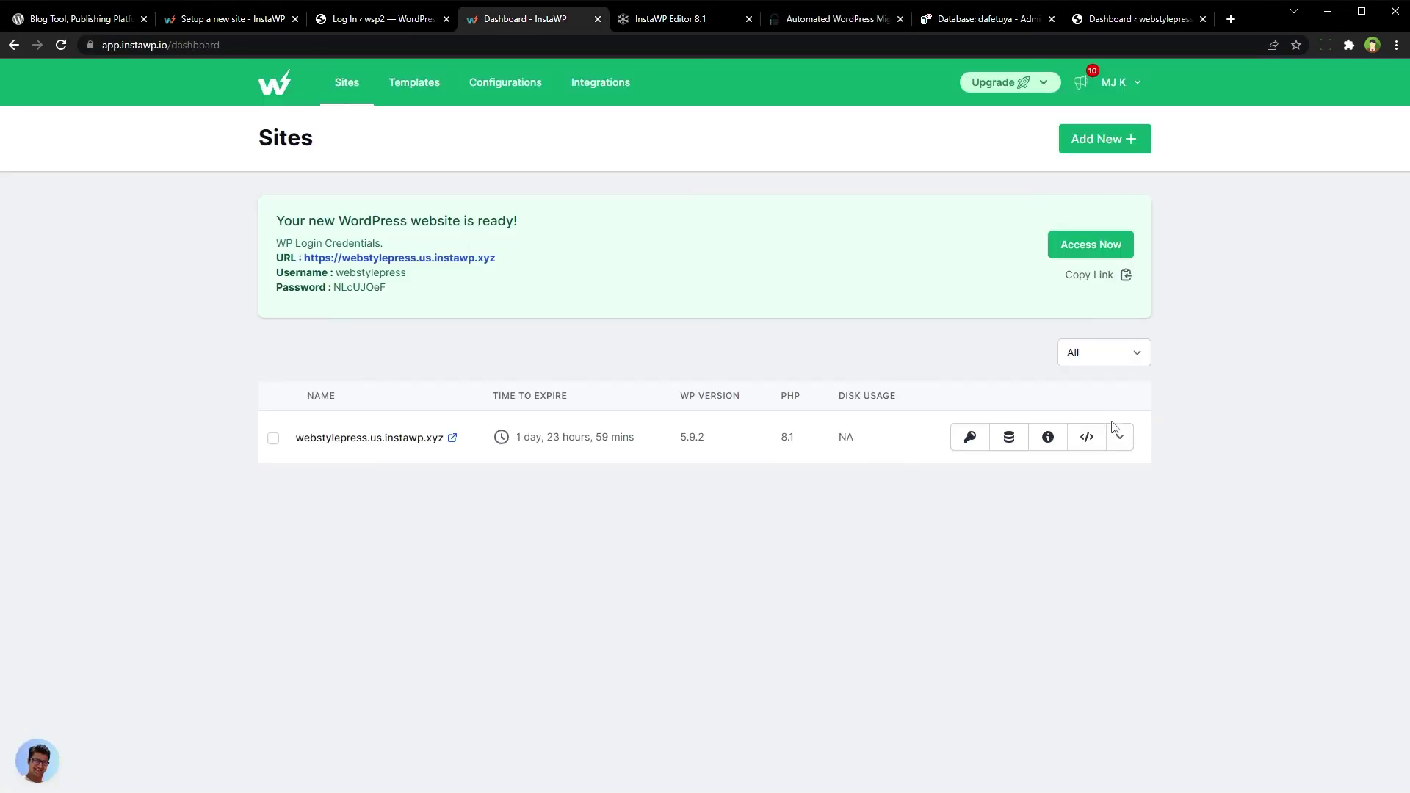
Review the webstylepress site's export, template, delete and advanced options, and close the list without choosing any.
left_click(1119, 436)
mouse_move(1096, 549)
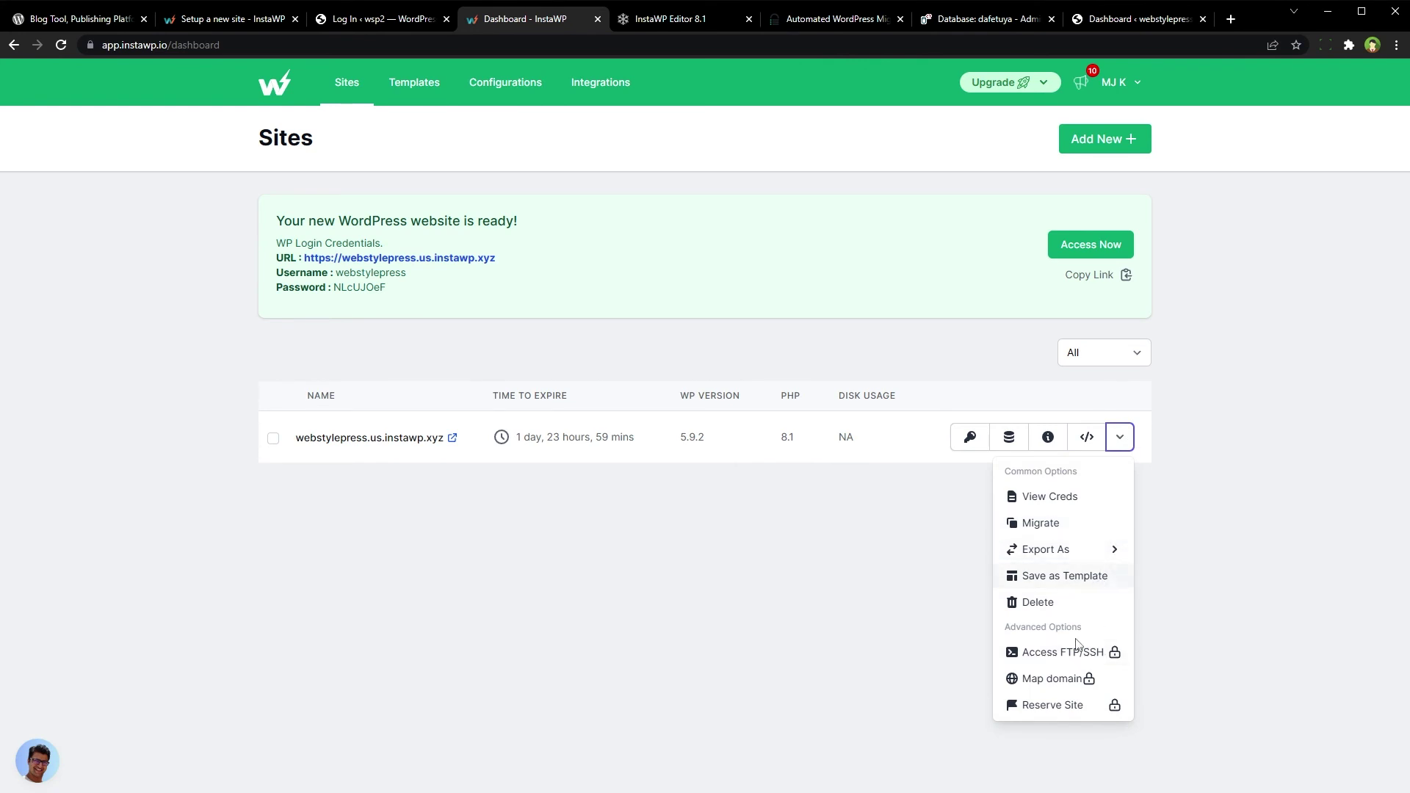
left_click(881, 595)
Open the webstylepress site's front page in a new tab from its WordPress admin and view it.
left_click(1128, 18)
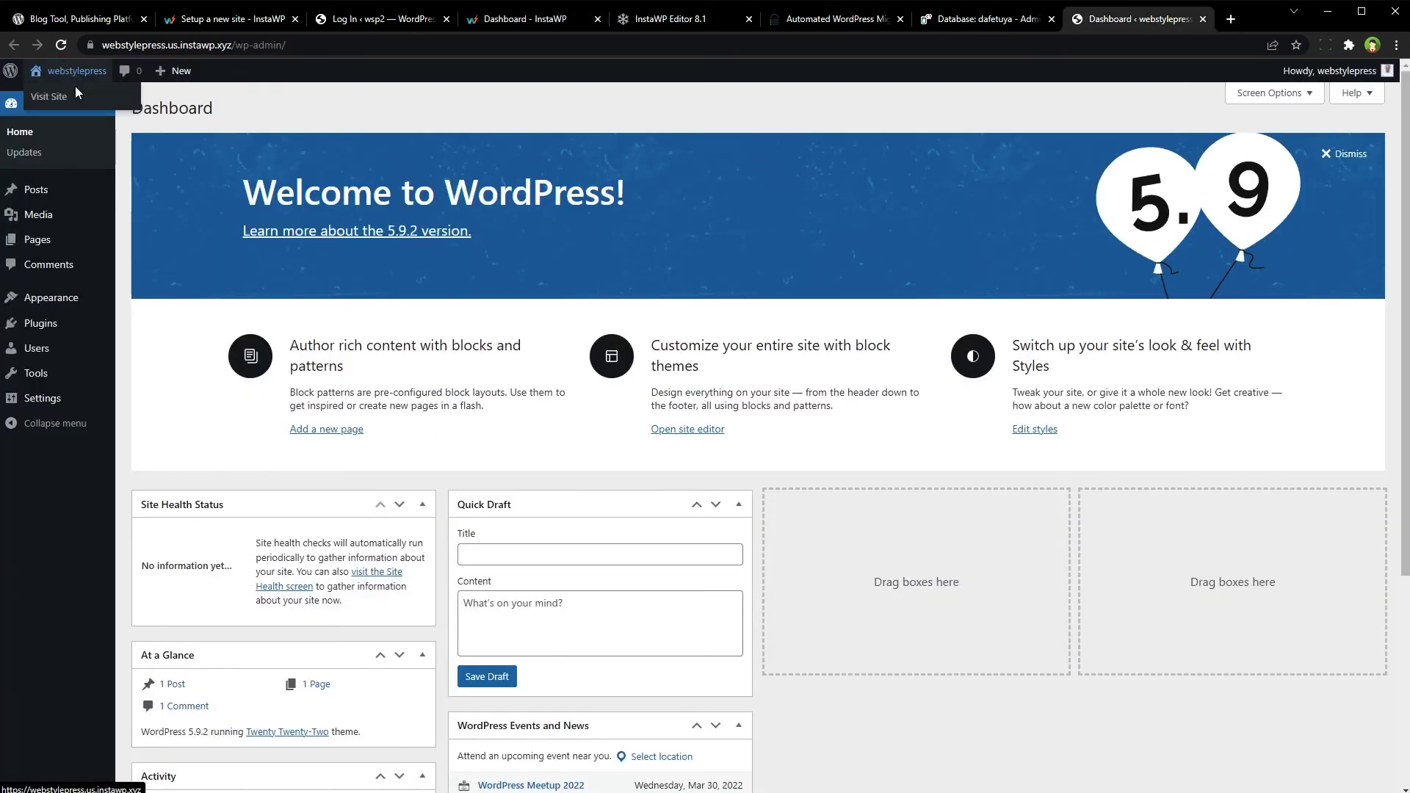
middle_click(74, 94)
left_click(1145, 18)
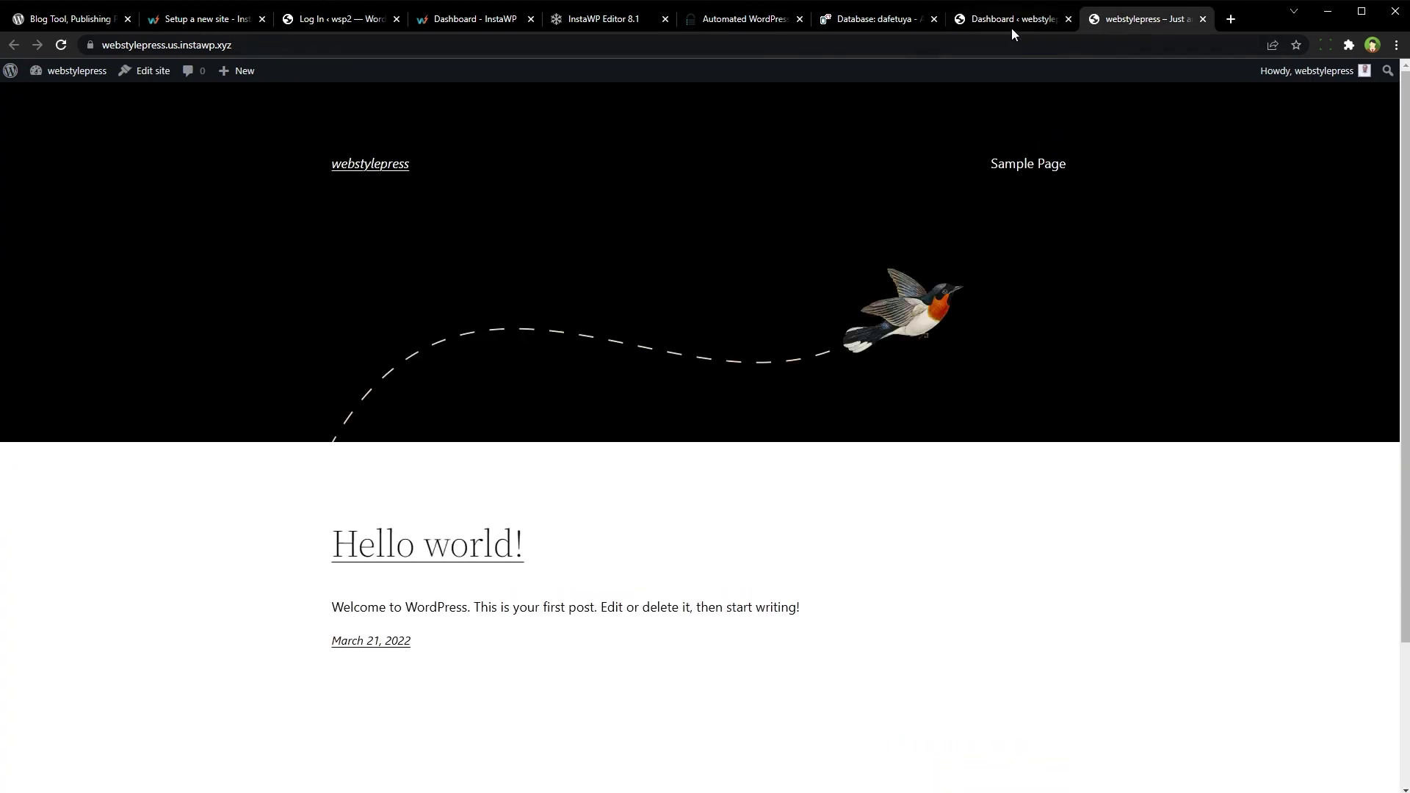
View the installed themes in the webstylepress WordPress admin and return to the admin dashboard home.
left_click(1009, 21)
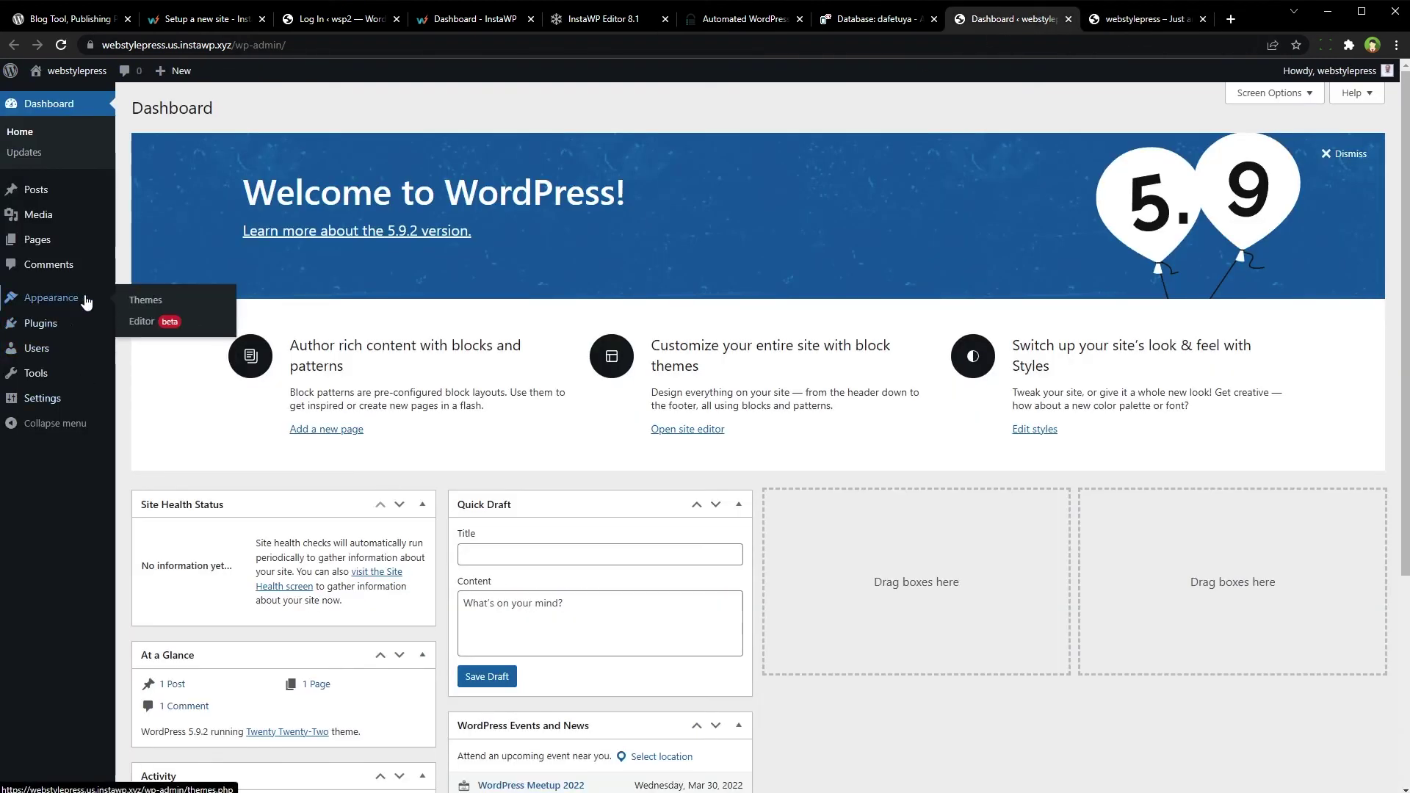
left_click(52, 302)
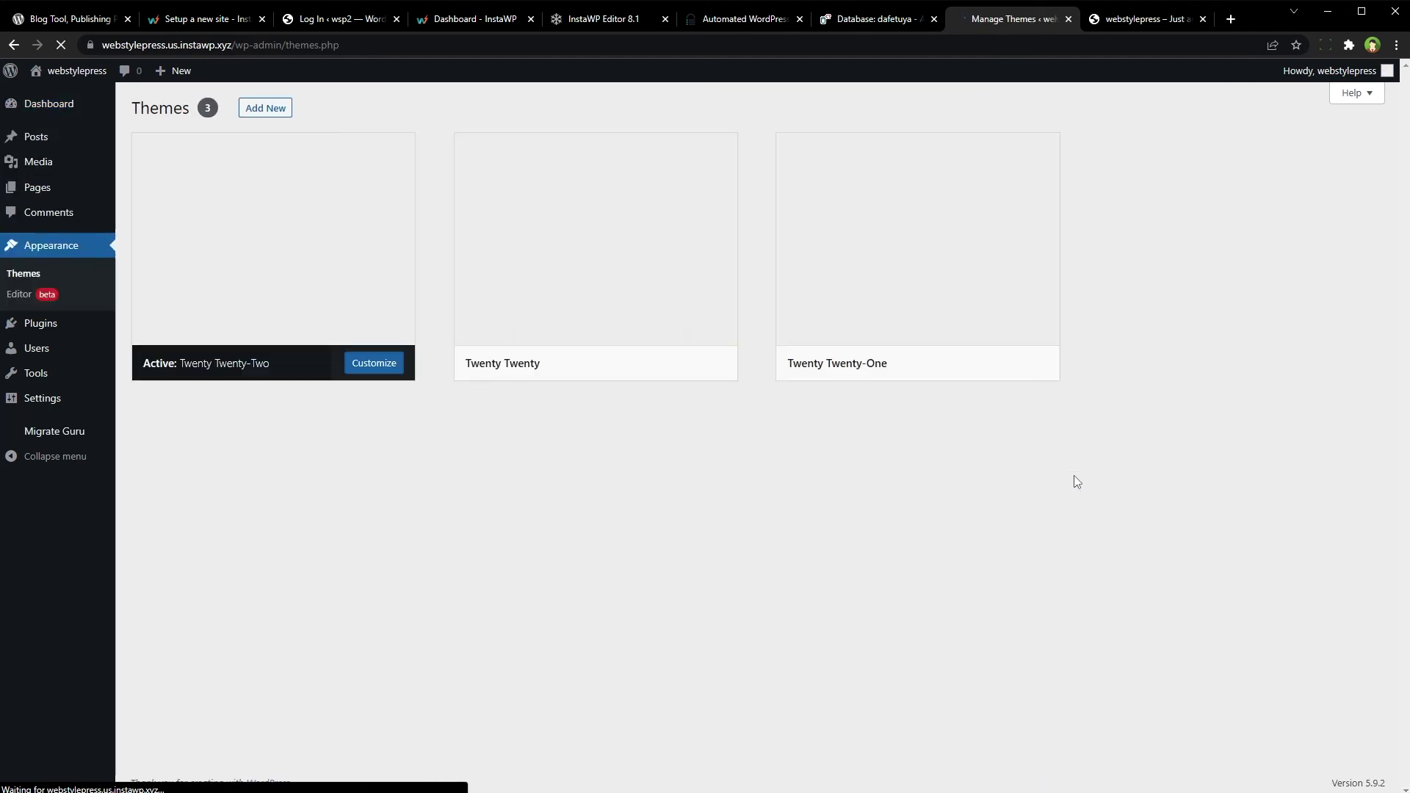
left_click(63, 102)
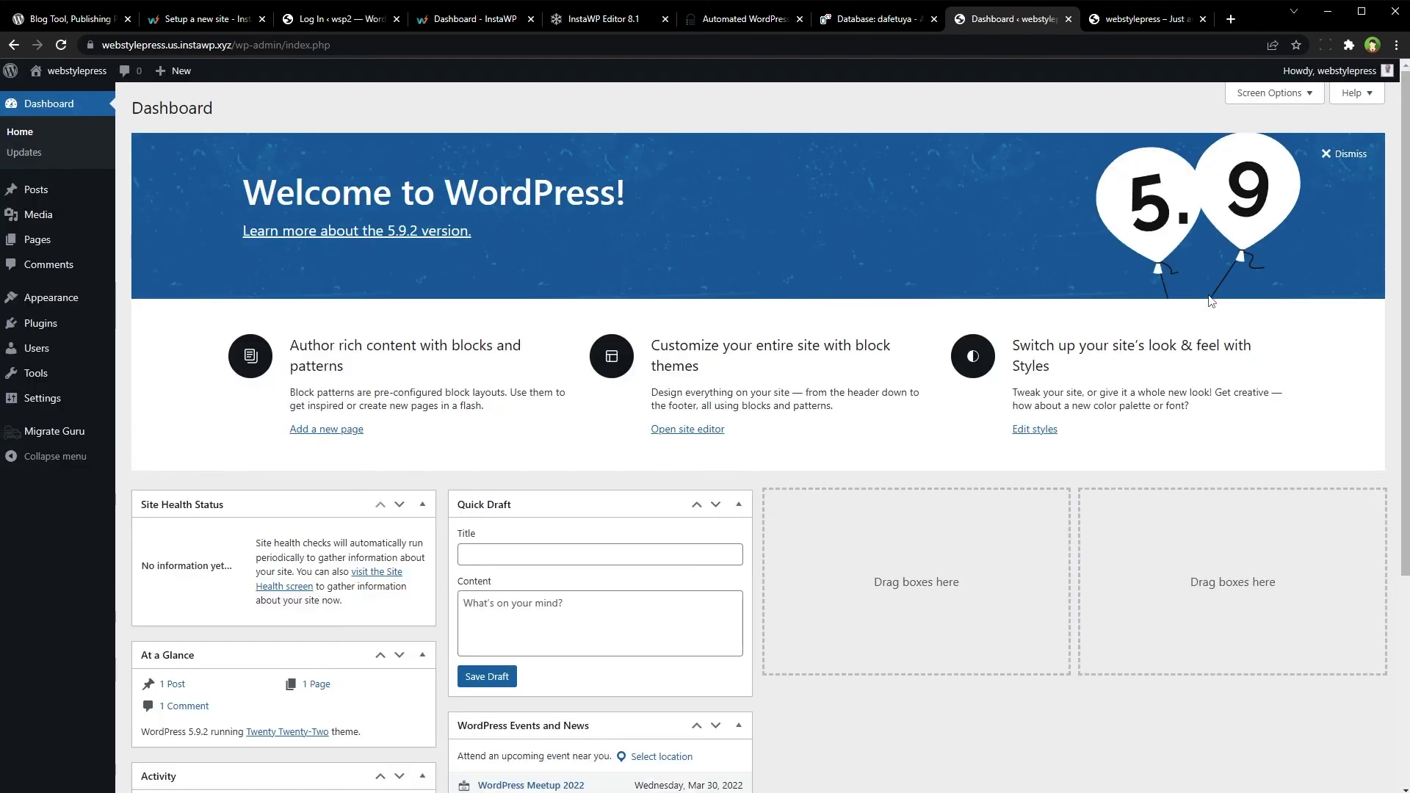